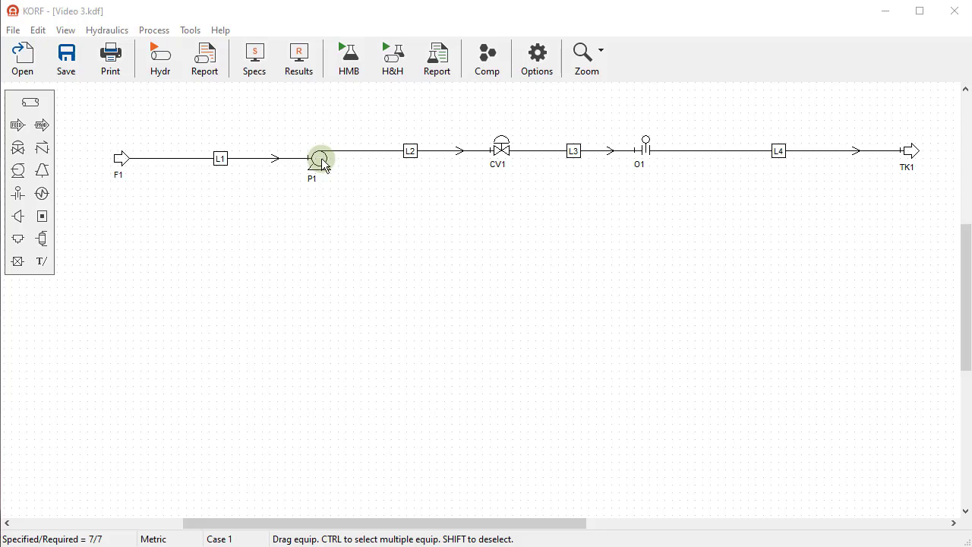
{"action": "left_click", "coordinate": [500, 148]}
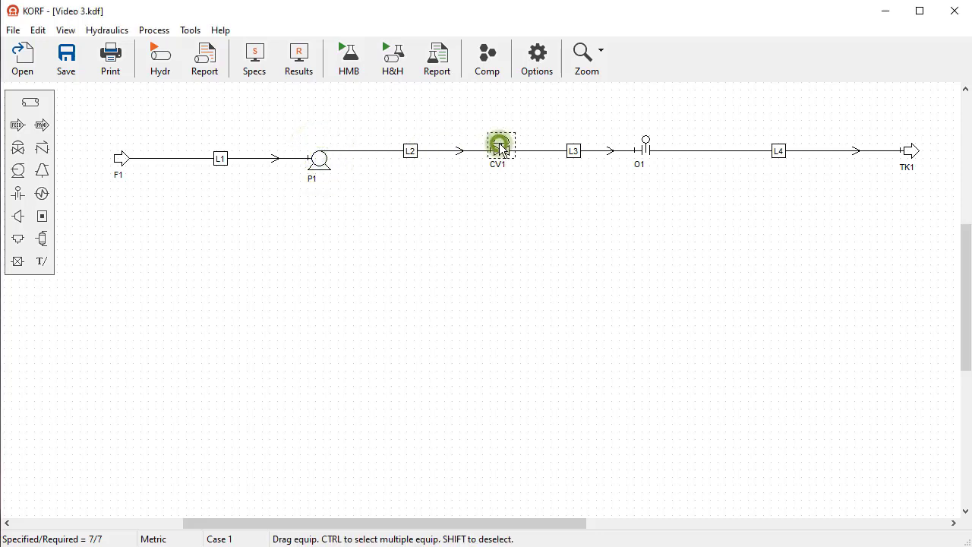
{"action": "left_click", "coordinate": [644, 146]}
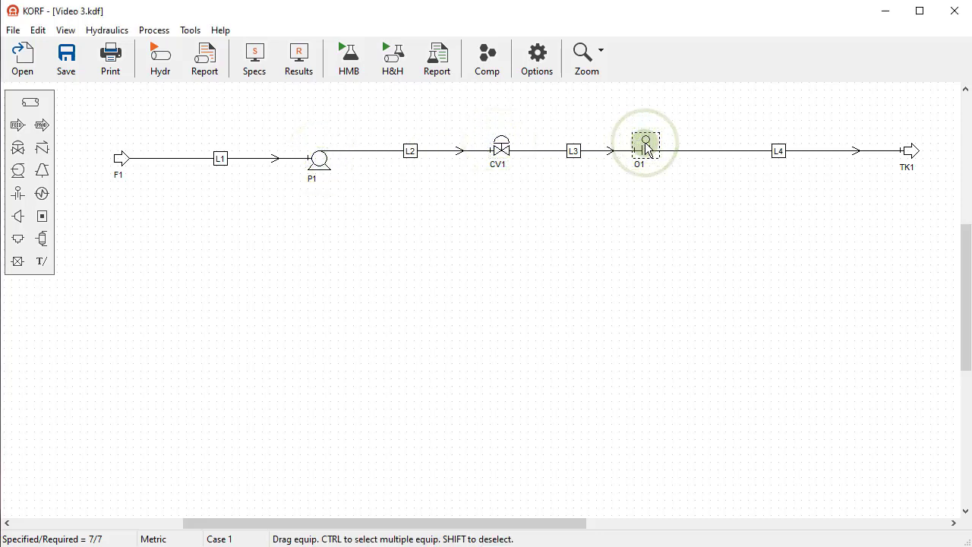
{"action": "left_click", "coordinate": [19, 150]}
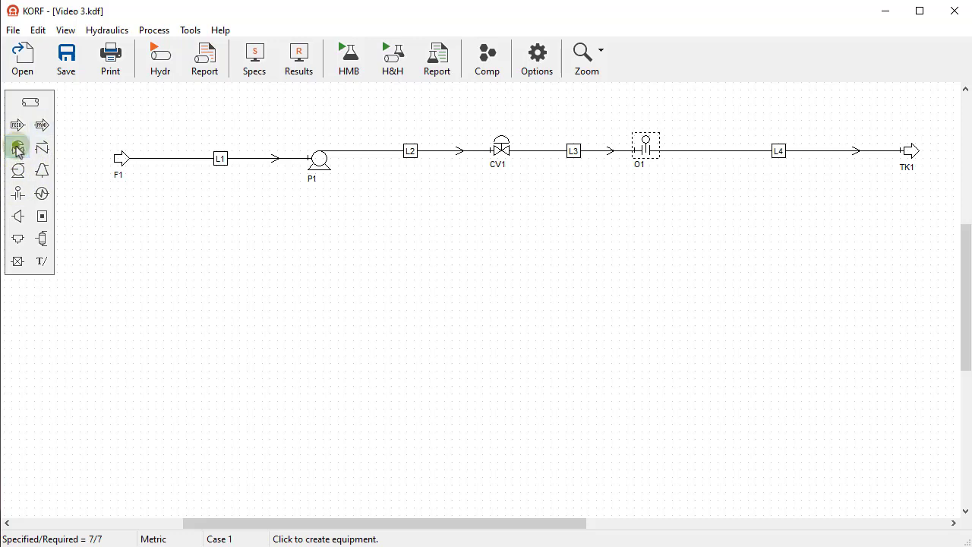
{"action": "left_click", "coordinate": [18, 149]}
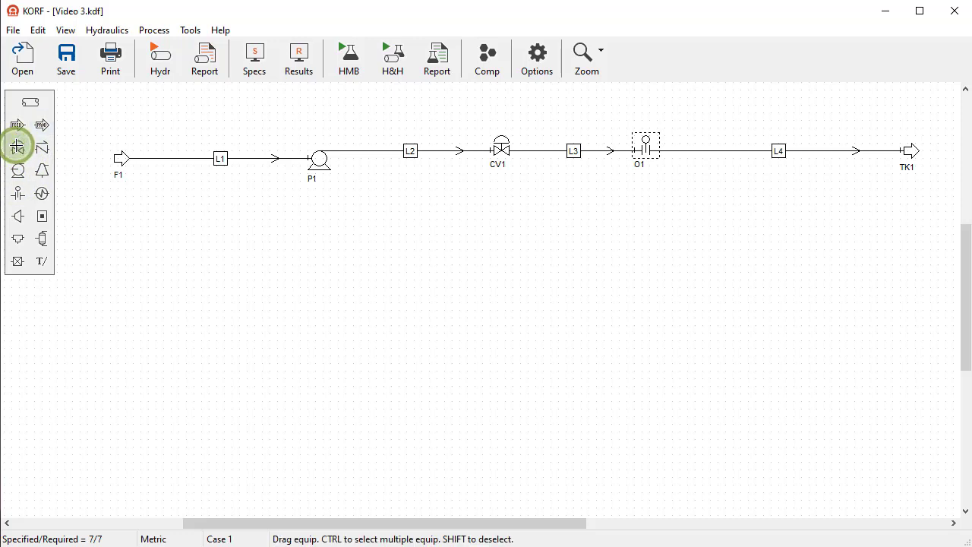
Enable the option to show the case dialog in the interface options
{"action": "left_click", "coordinate": [189, 31]}
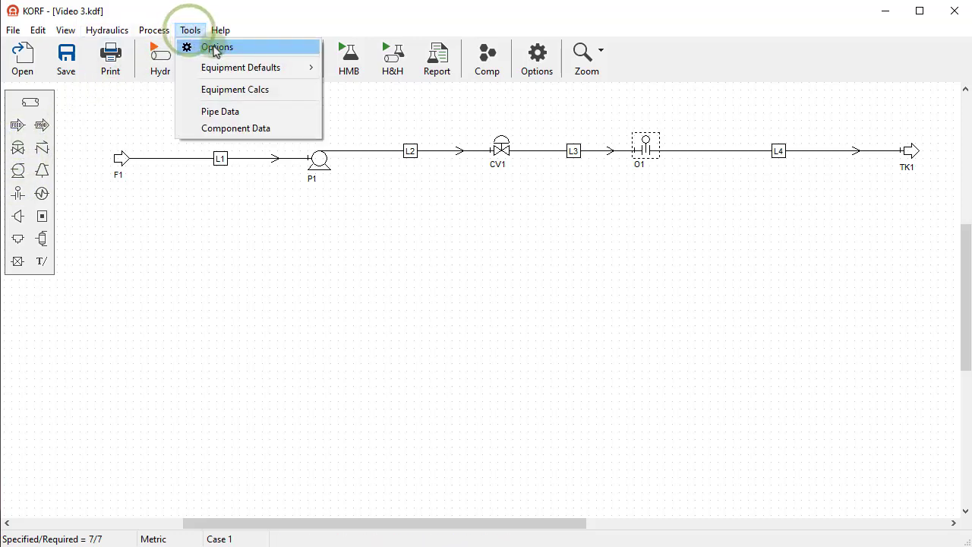
{"action": "left_click", "coordinate": [207, 43]}
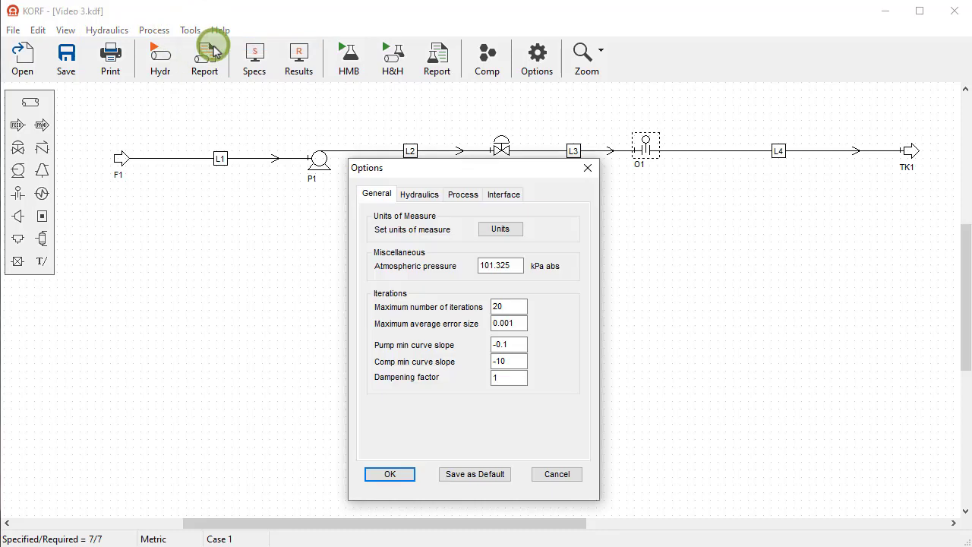
{"action": "left_click", "coordinate": [504, 194]}
{"action": "left_click", "coordinate": [479, 337]}
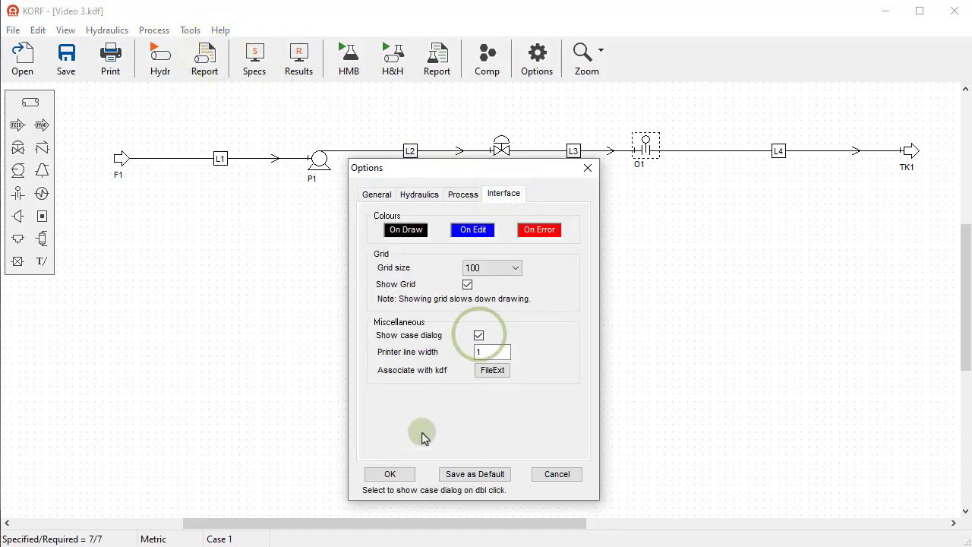
{"action": "left_click", "coordinate": [394, 472]}
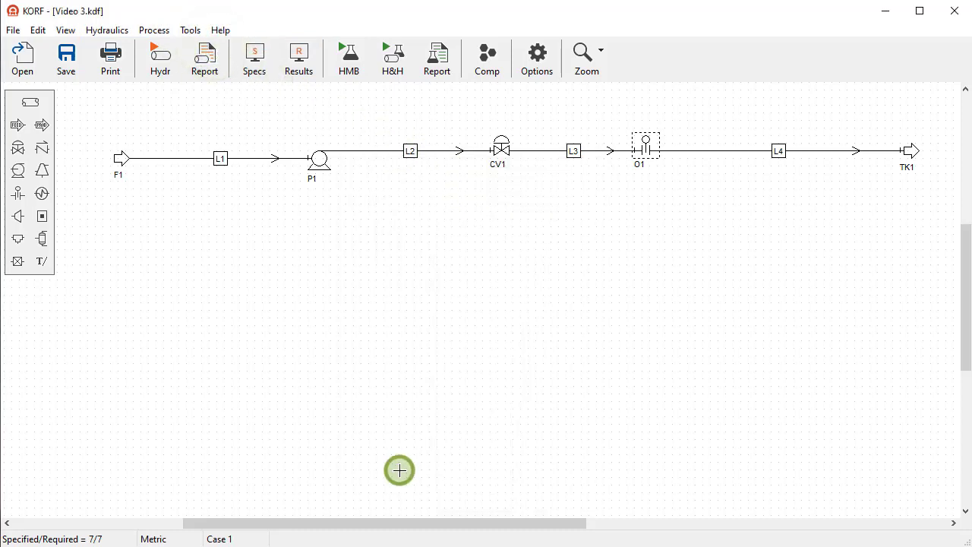
Set the run case numbers to 1;2;3 in the hydraulic case management
{"action": "left_click", "coordinate": [109, 31]}
{"action": "left_click", "coordinate": [116, 67]}
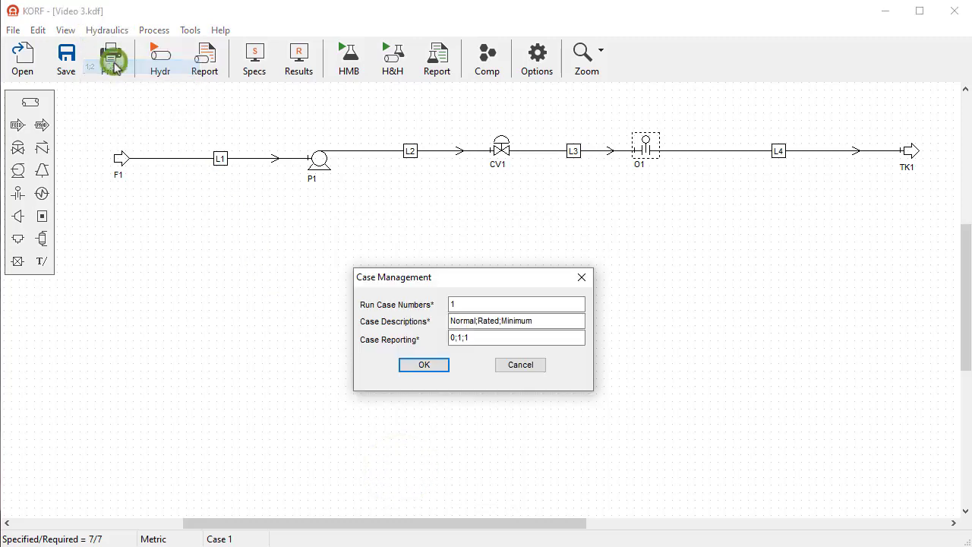
{"action": "left_click", "coordinate": [462, 304]}
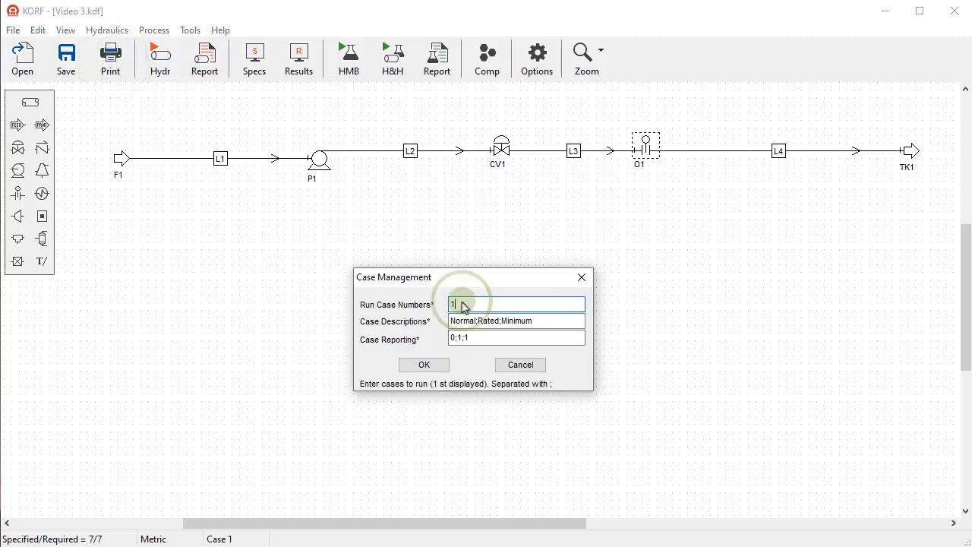
{"action": "type", "text": ";2;3"}
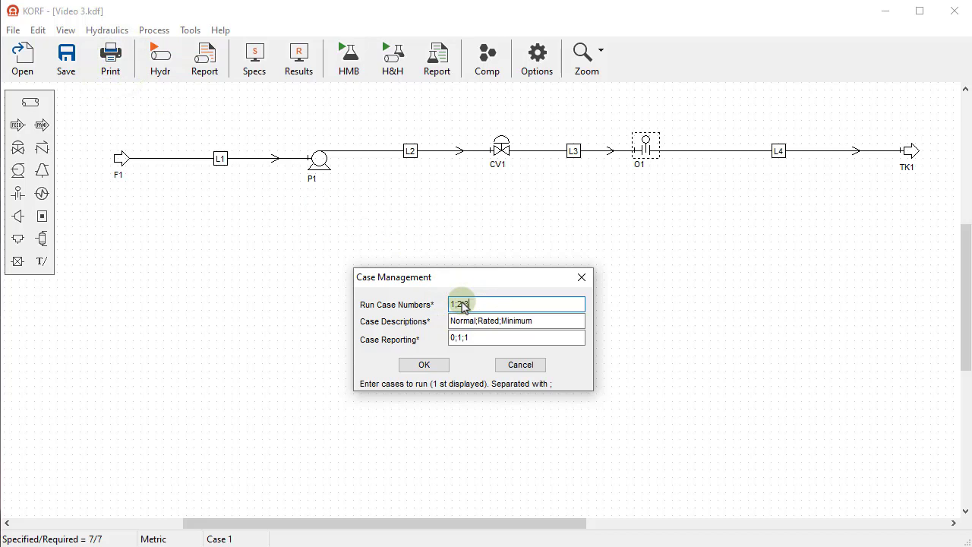
{"action": "left_click", "coordinate": [429, 364]}
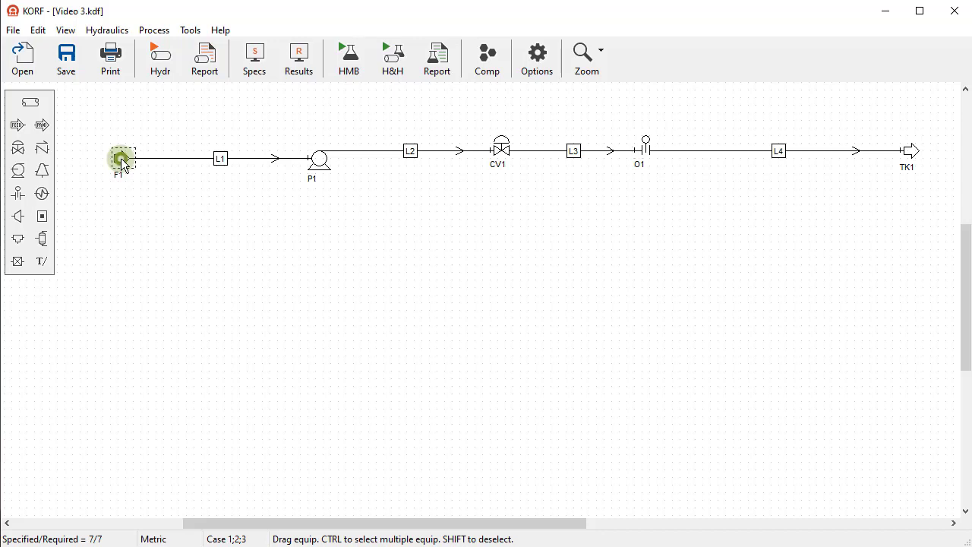
Set feed F1's pressure to 50 kPag and its fluid level to 0 m for the Rated case and 2 m for the Minimum case
{"action": "double_click", "coordinate": [122, 161]}
{"action": "double_click", "coordinate": [444, 273]}
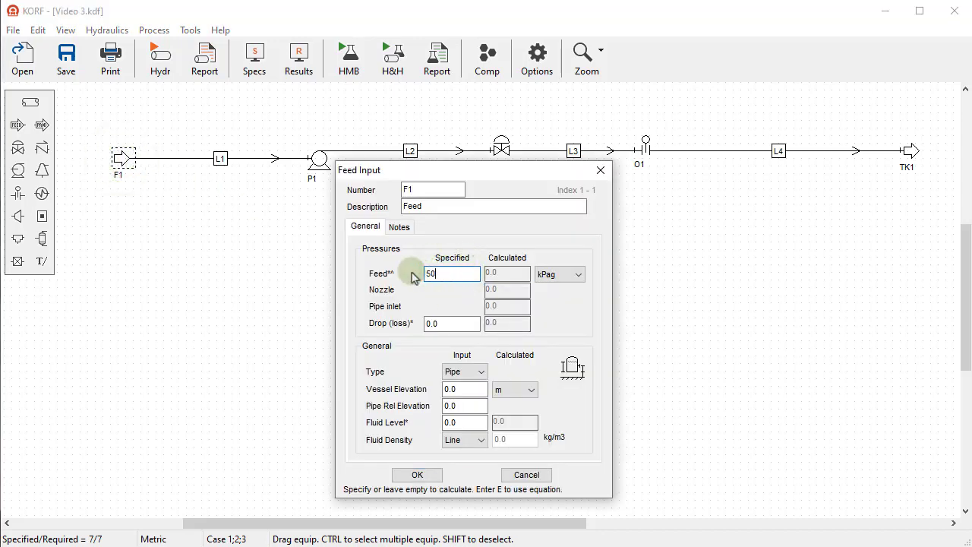
{"action": "double_click", "coordinate": [460, 422]}
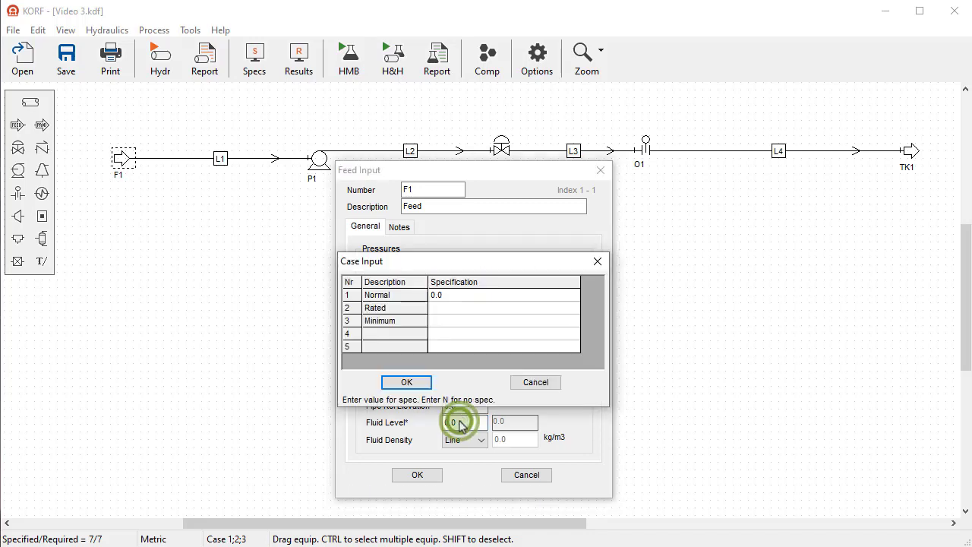
{"action": "left_click", "coordinate": [441, 296]}
{"action": "left_click", "coordinate": [439, 308]}
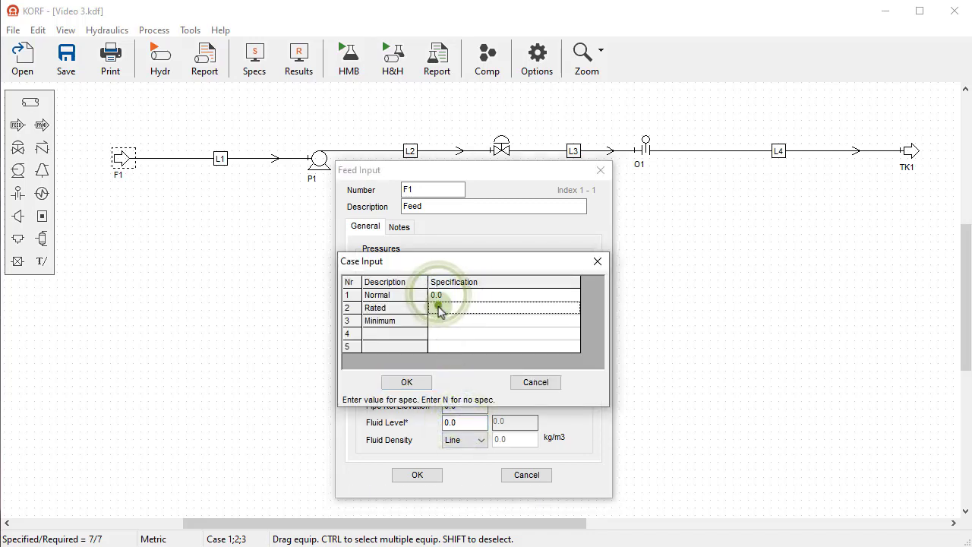
{"action": "type", "text": "0"}
{"action": "left_click", "coordinate": [438, 320]}
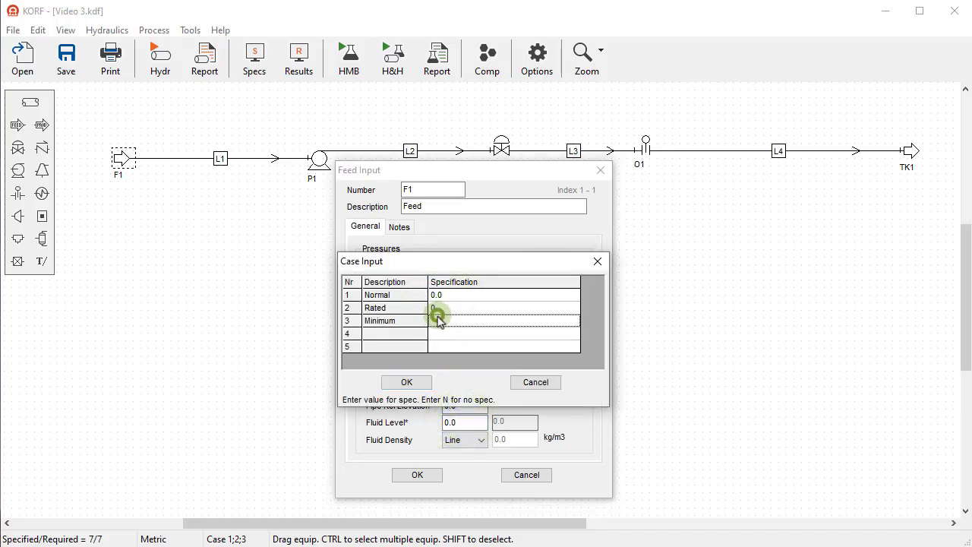
{"action": "type", "text": "2"}
{"action": "left_click", "coordinate": [409, 382]}
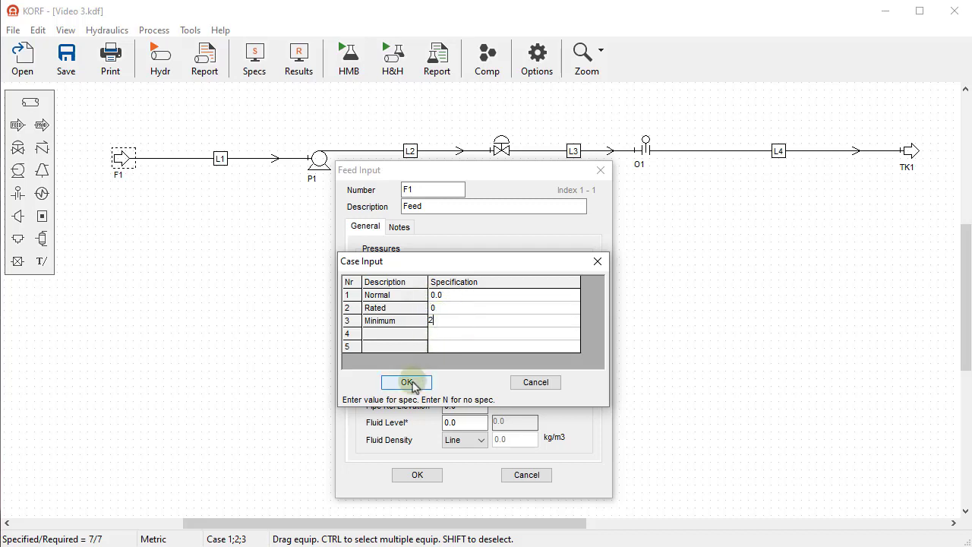
{"action": "left_click", "coordinate": [410, 382]}
{"action": "left_click", "coordinate": [416, 474]}
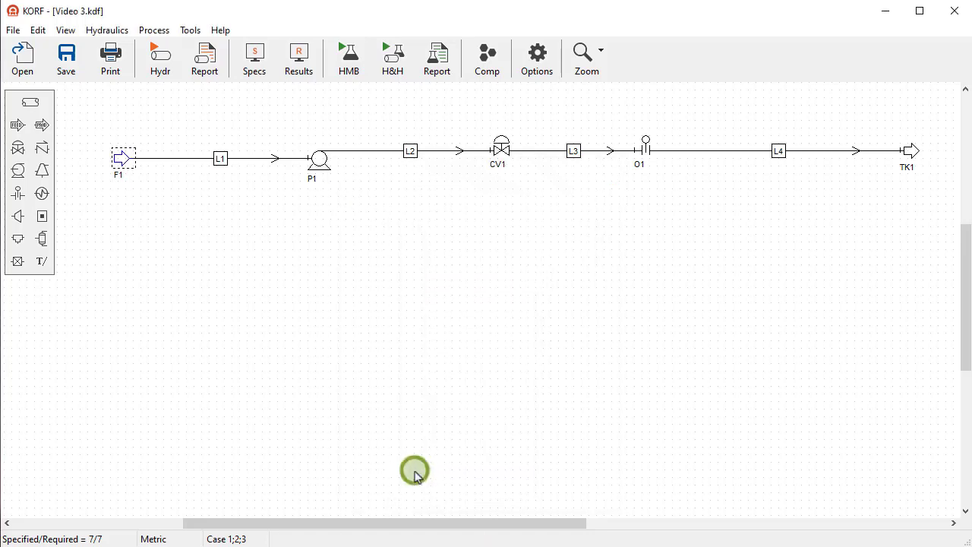
Specify pipe L1's total flow as 50000 kg/h for Normal, 60000 for Rated and 20000 for Minimum
{"action": "double_click", "coordinate": [219, 159]}
{"action": "left_click", "coordinate": [352, 247]}
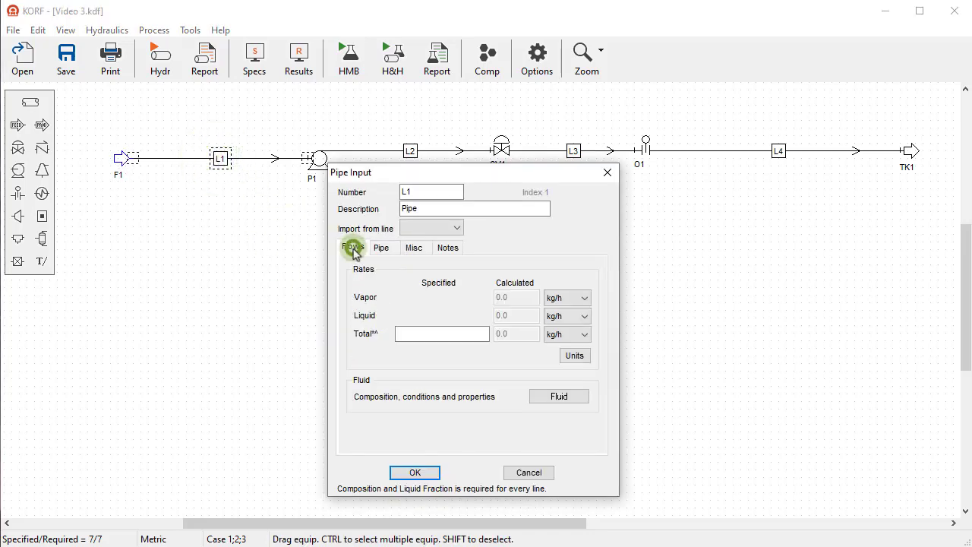
{"action": "left_click", "coordinate": [449, 334]}
{"action": "left_click", "coordinate": [439, 294]}
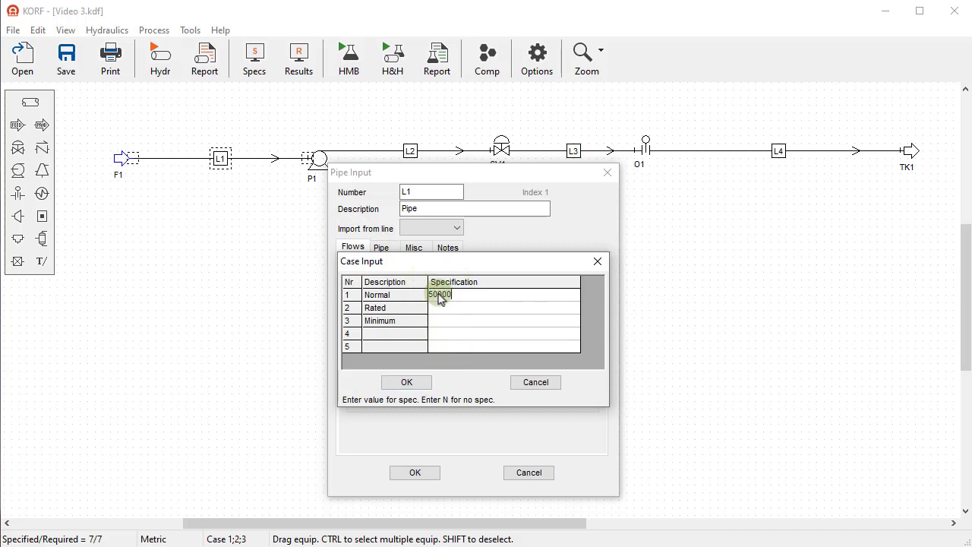
{"action": "left_click", "coordinate": [450, 309]}
{"action": "type", "text": "60000"}
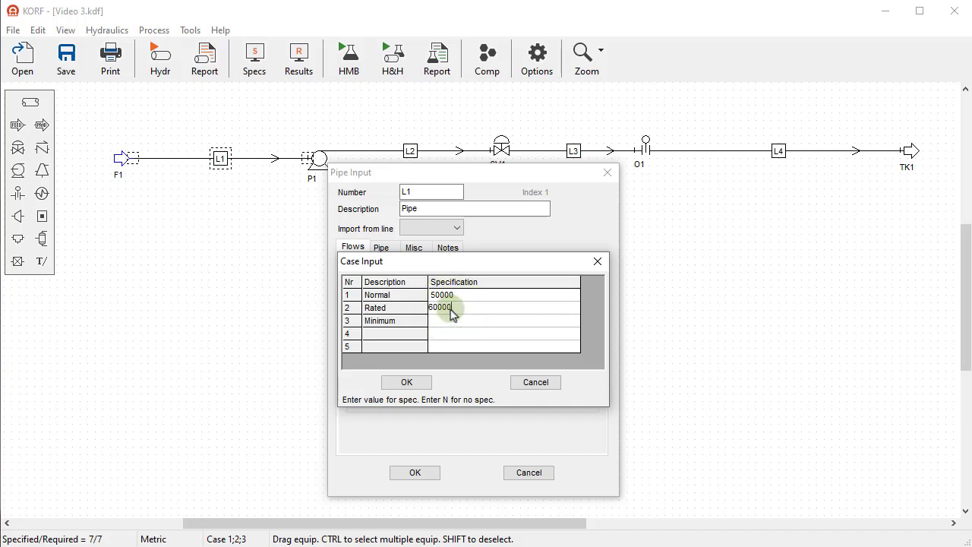
{"action": "left_click", "coordinate": [451, 320]}
{"action": "type", "text": "20000"}
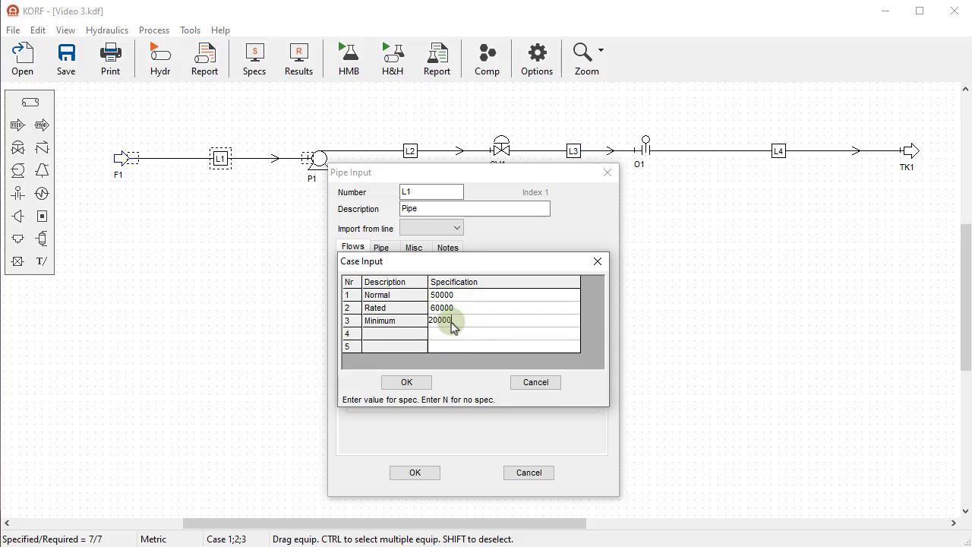
{"action": "left_click", "coordinate": [408, 382]}
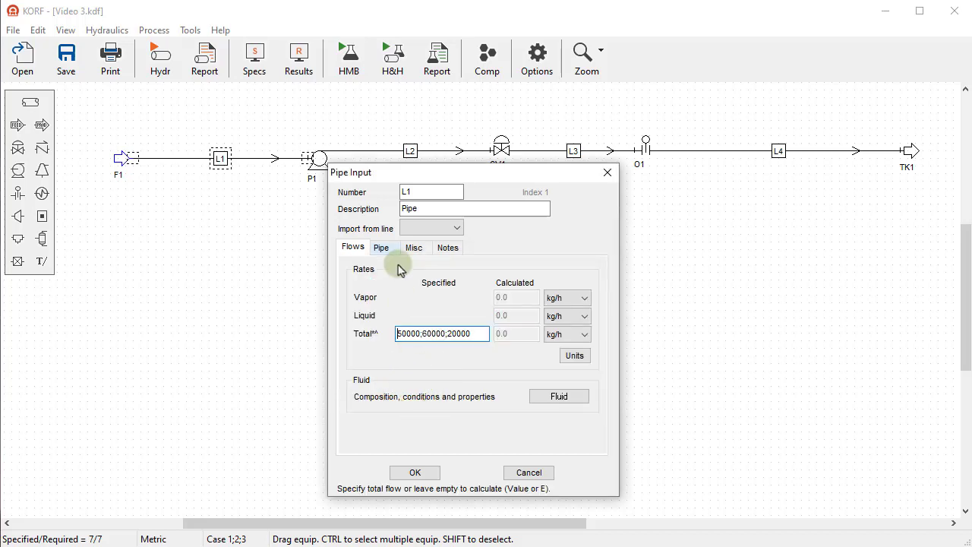
{"action": "left_click", "coordinate": [415, 472]}
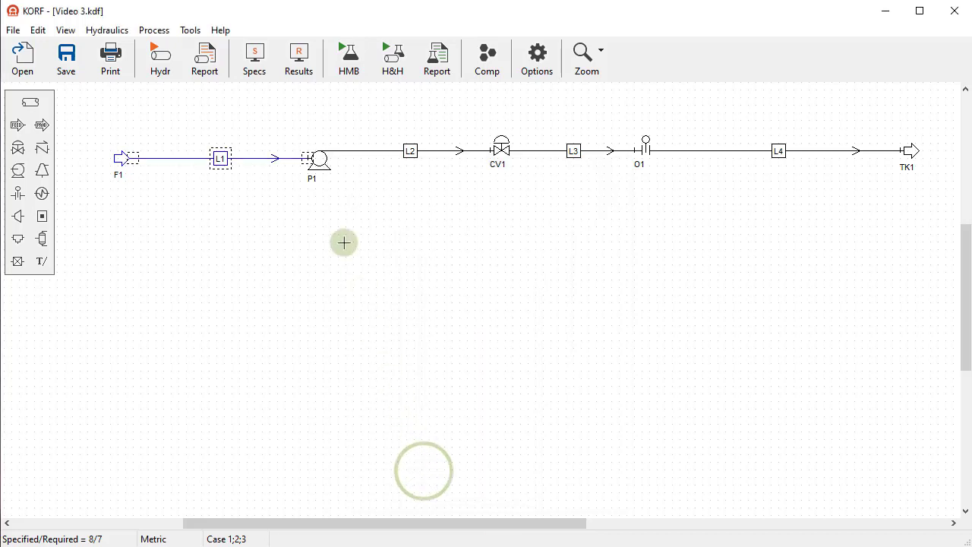
Set pump P1's dP specification to N for the Normal case and C for the Rated and Minimum cases
{"action": "left_click", "coordinate": [317, 160]}
{"action": "double_click", "coordinate": [317, 161]}
{"action": "left_click", "coordinate": [445, 263]}
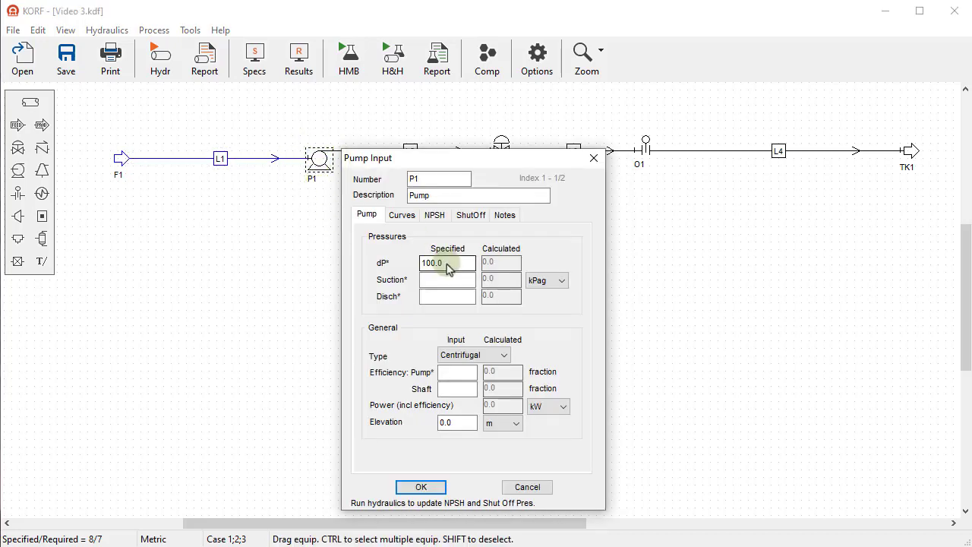
{"action": "left_click", "coordinate": [451, 295]}
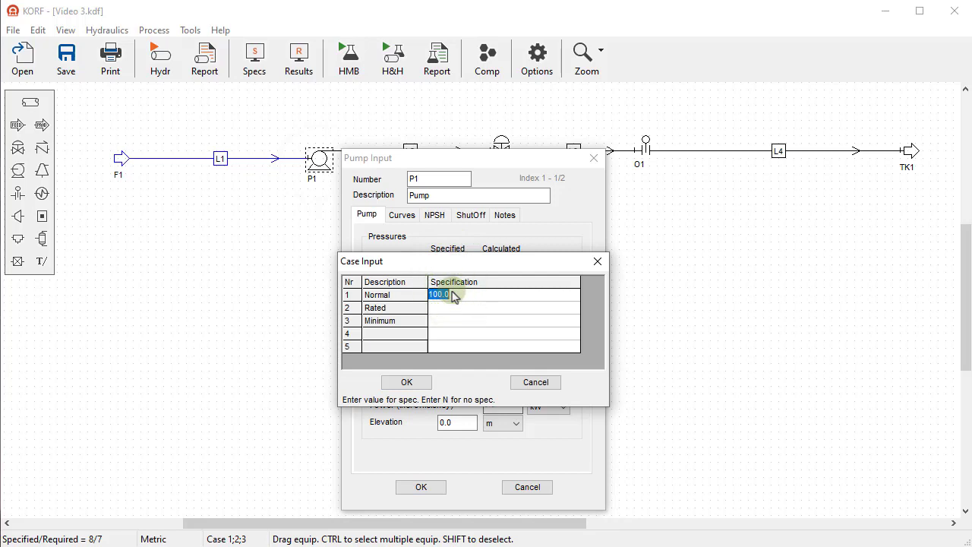
{"action": "left_click", "coordinate": [450, 307]}
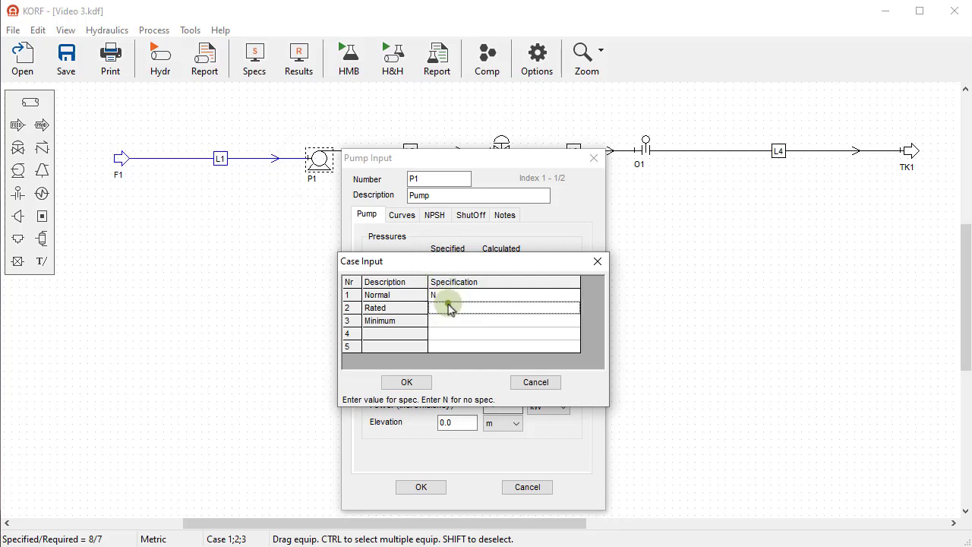
{"action": "type", "text": "C"}
{"action": "left_click", "coordinate": [443, 320]}
{"action": "type", "text": "C"}
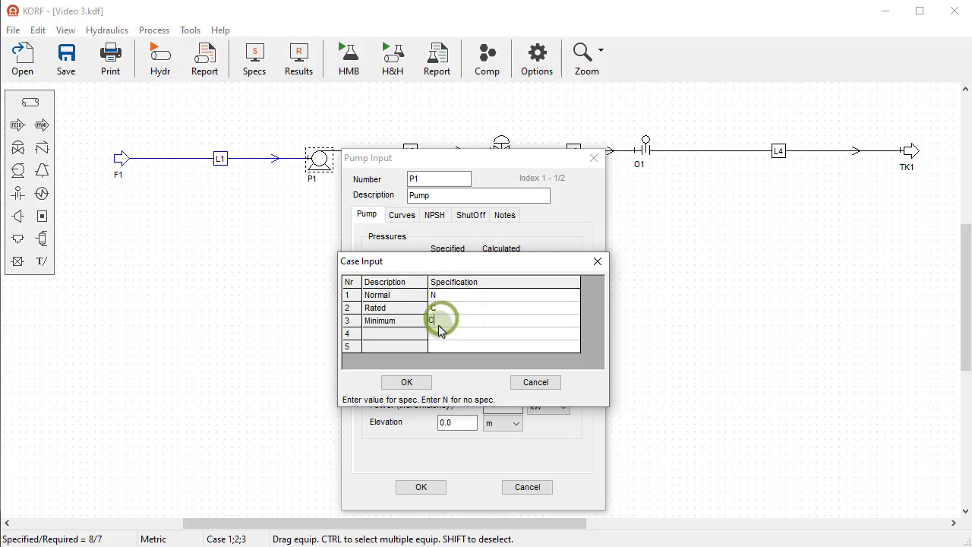
{"action": "left_click", "coordinate": [414, 381]}
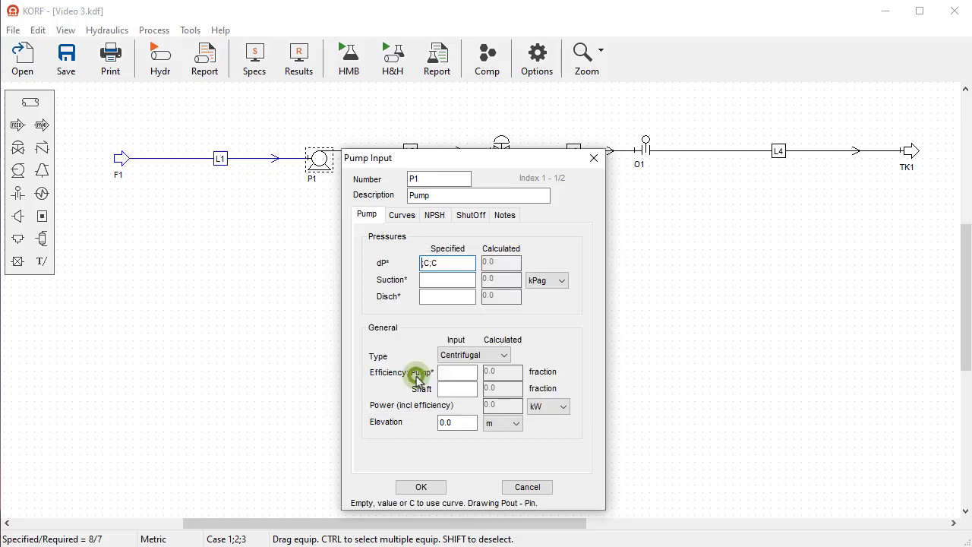
Set the pump efficiency specification to N for the Normal case and C for the Rated and Minimum cases
{"action": "left_click", "coordinate": [454, 372]}
{"action": "left_click", "coordinate": [434, 307]}
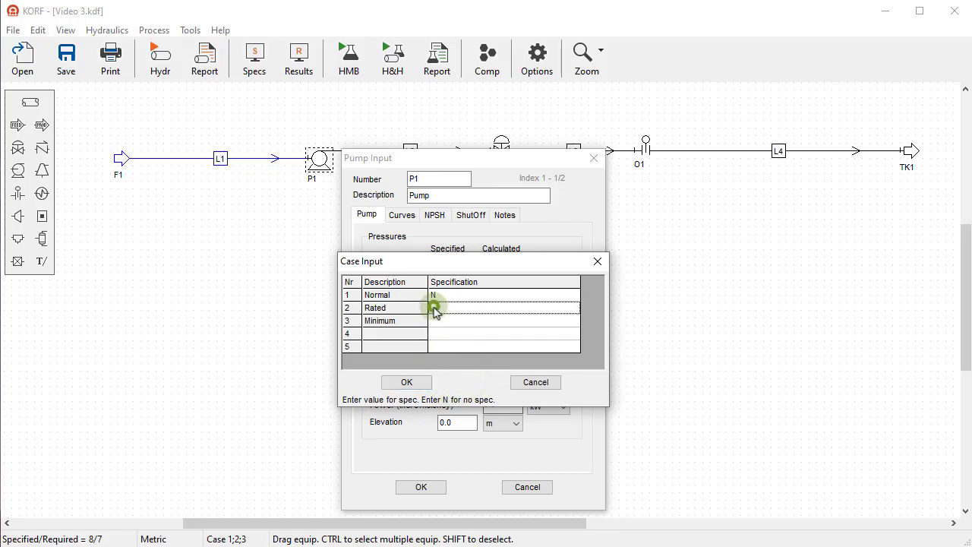
{"action": "type", "text": "C"}
{"action": "left_click", "coordinate": [433, 319]}
{"action": "type", "text": "C"}
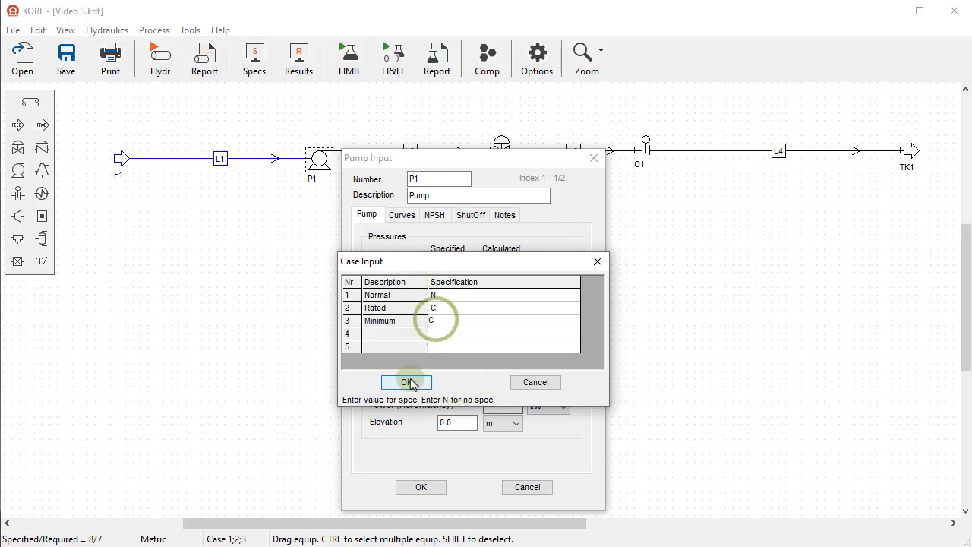
{"action": "left_click", "coordinate": [406, 382]}
Enable generating pump P1's curve each time for Case 1
{"action": "left_click", "coordinate": [402, 216]}
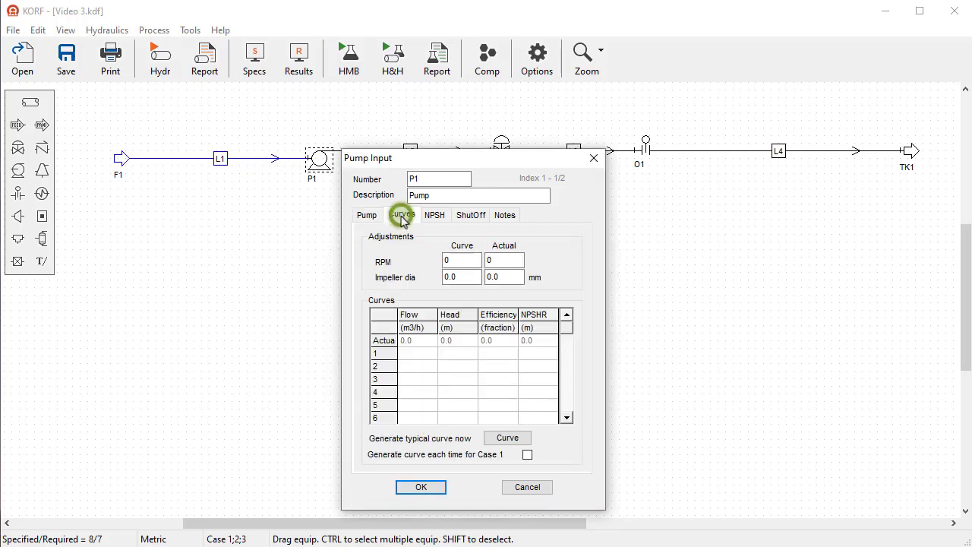
{"action": "left_click", "coordinate": [527, 455]}
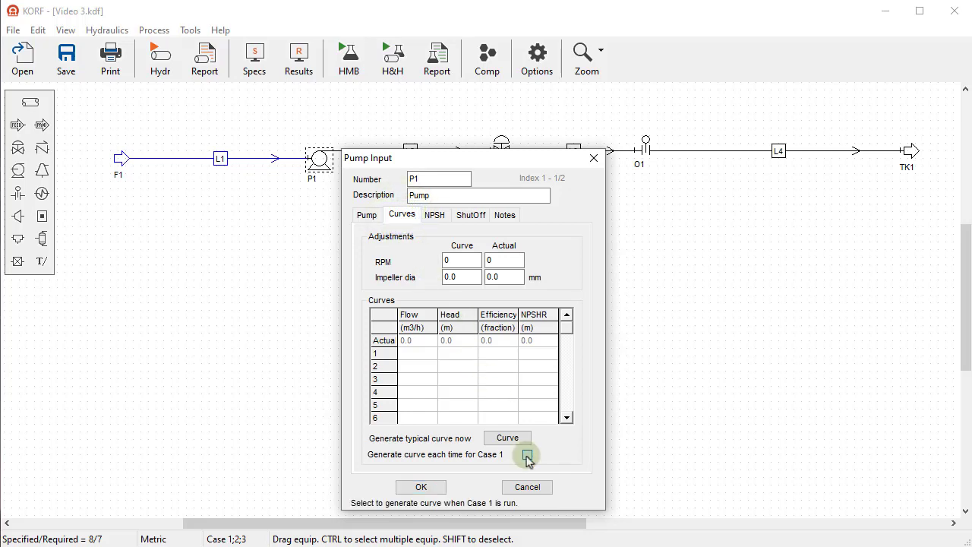
{"action": "left_click", "coordinate": [527, 455]}
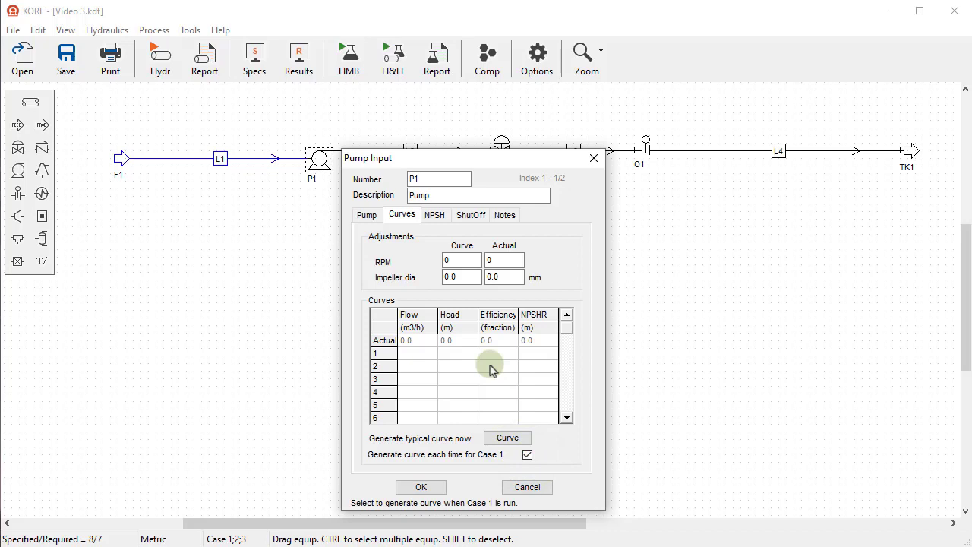
Set pump P1's NPSH required specification to N for Normal and C for Rated and Minimum, and accept the pump data
{"action": "left_click", "coordinate": [437, 216]}
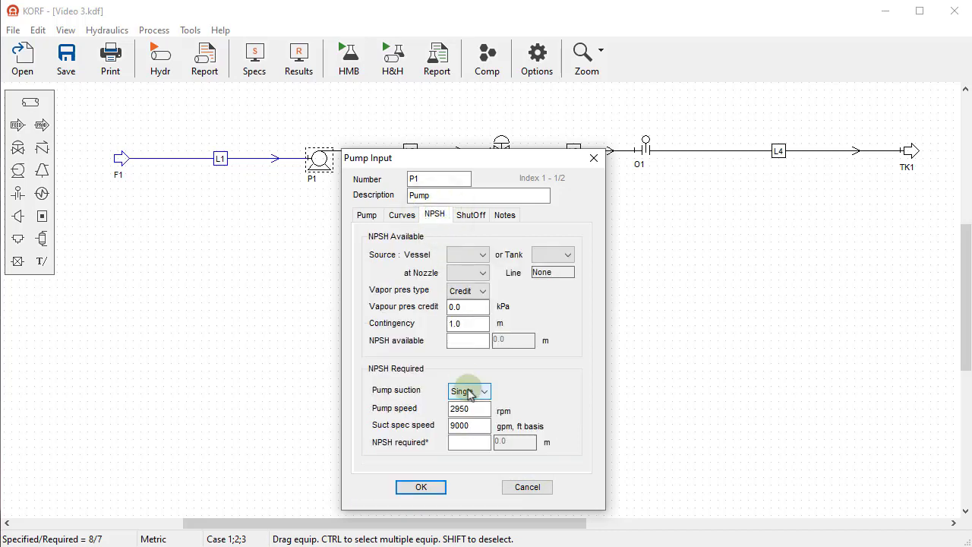
{"action": "double_click", "coordinate": [468, 449]}
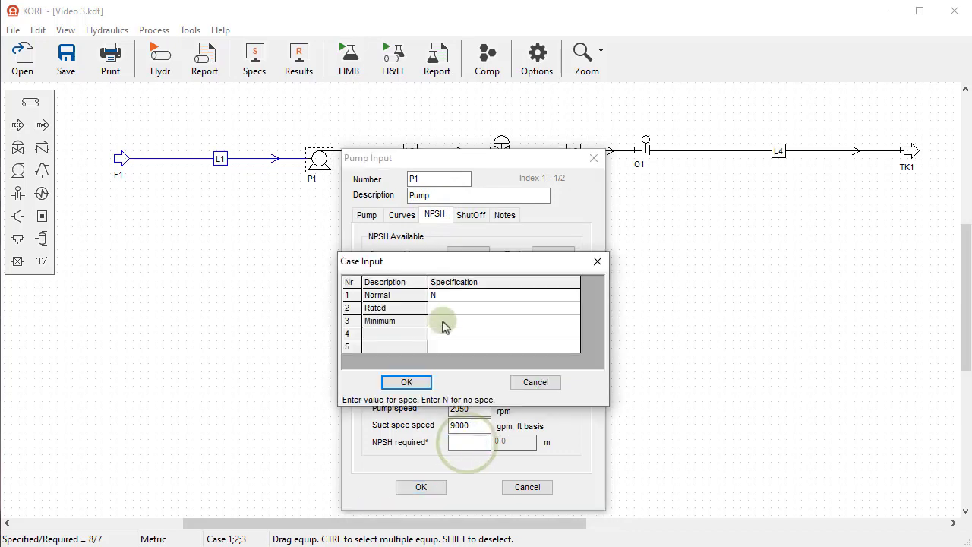
{"action": "left_click", "coordinate": [440, 310]}
{"action": "type", "text": "C"}
{"action": "left_click", "coordinate": [437, 323]}
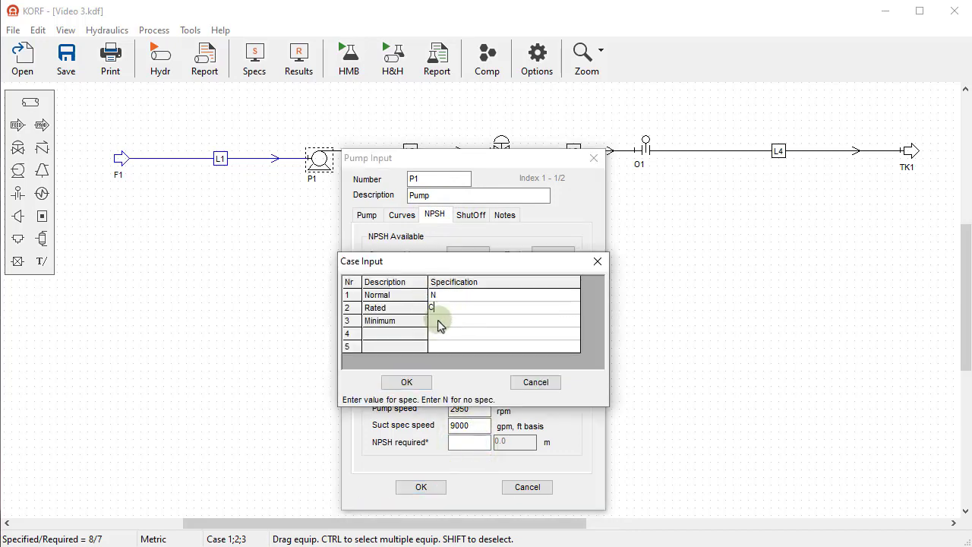
{"action": "type", "text": "C"}
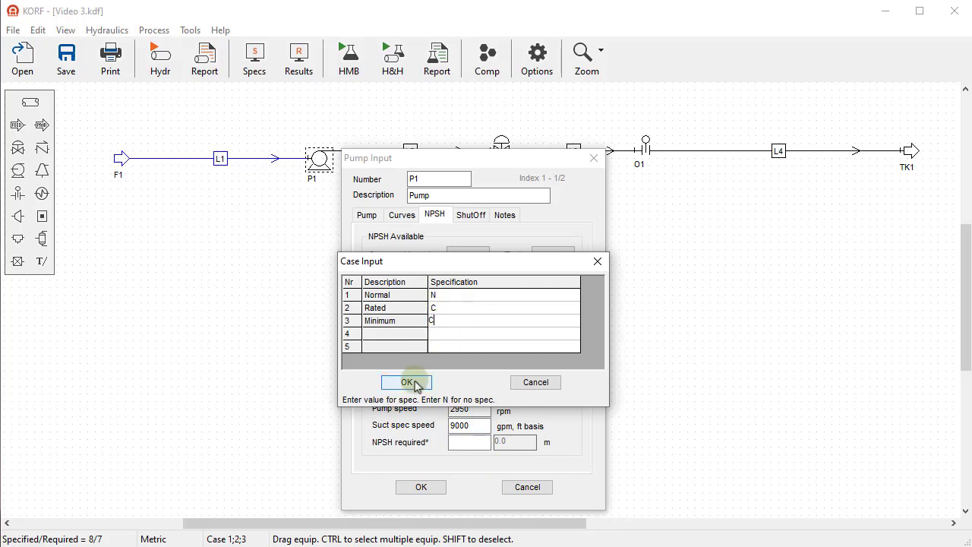
{"action": "left_click", "coordinate": [407, 382]}
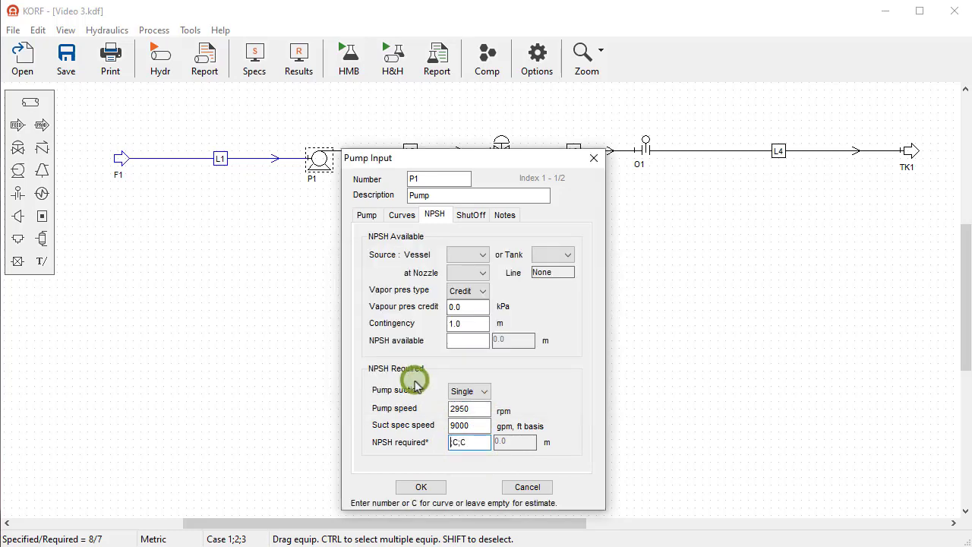
{"action": "left_click", "coordinate": [417, 487]}
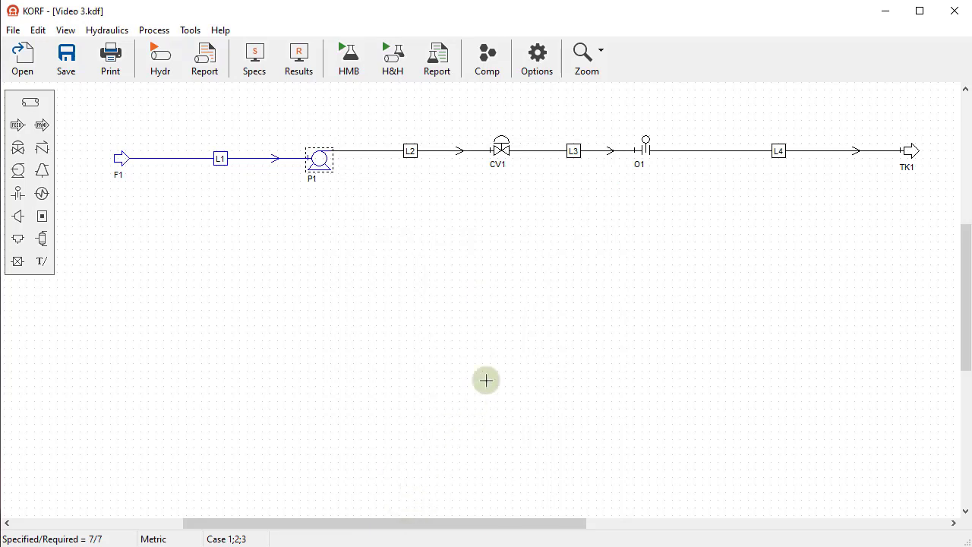
Specify orifice O1's pressure drop as "10.0;" and its beta ratio as ";C" so the drop applies only to the Normal case
{"action": "double_click", "coordinate": [644, 146]}
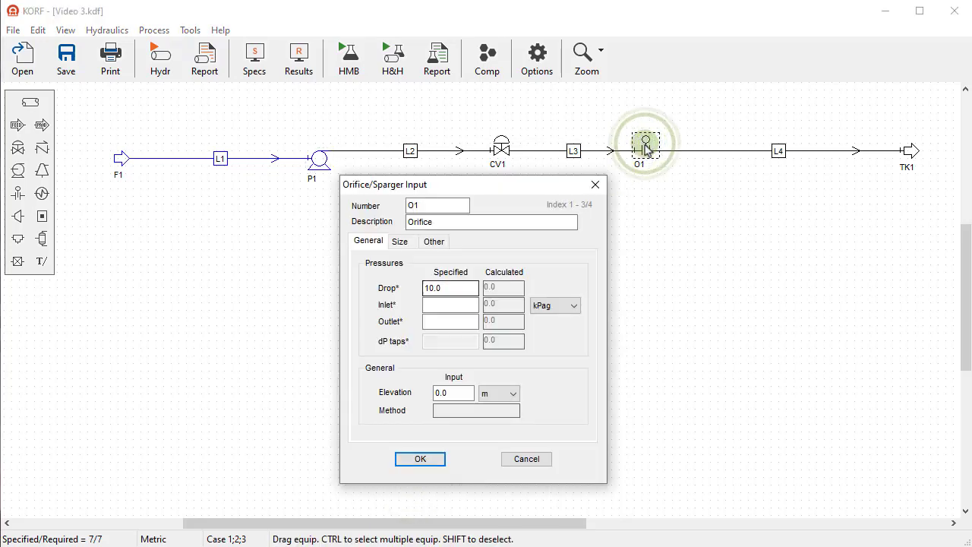
{"action": "left_click", "coordinate": [451, 293]}
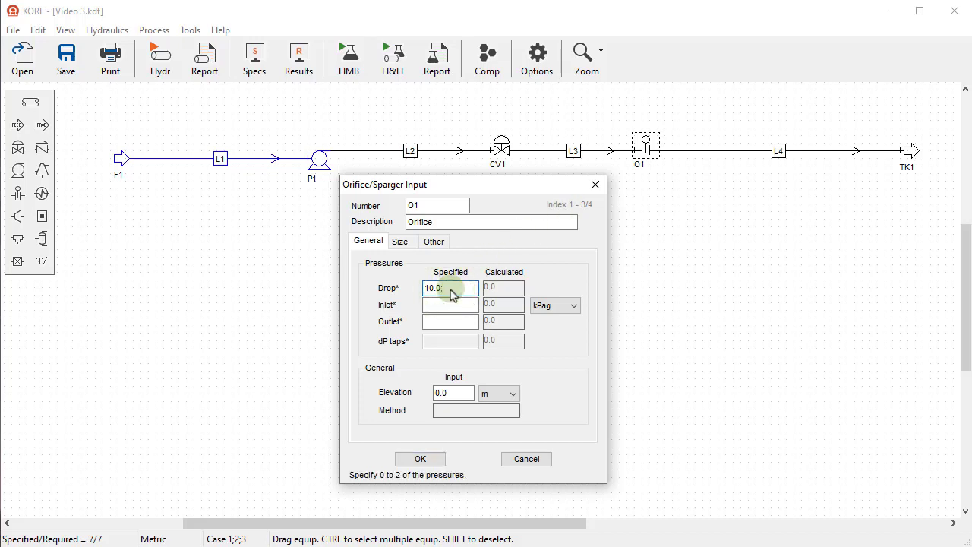
{"action": "left_click", "coordinate": [399, 241]}
{"action": "left_click", "coordinate": [458, 384]}
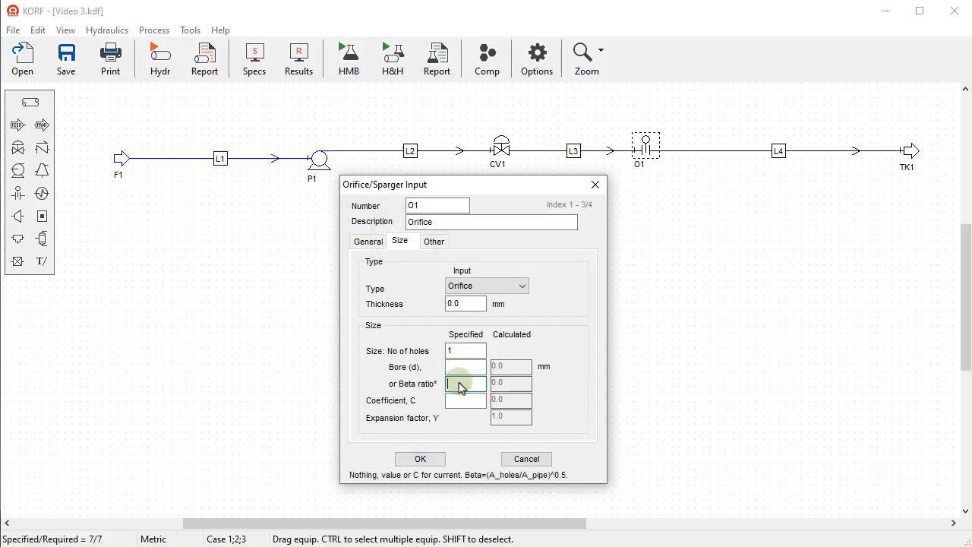
{"action": "type", "text": "."}
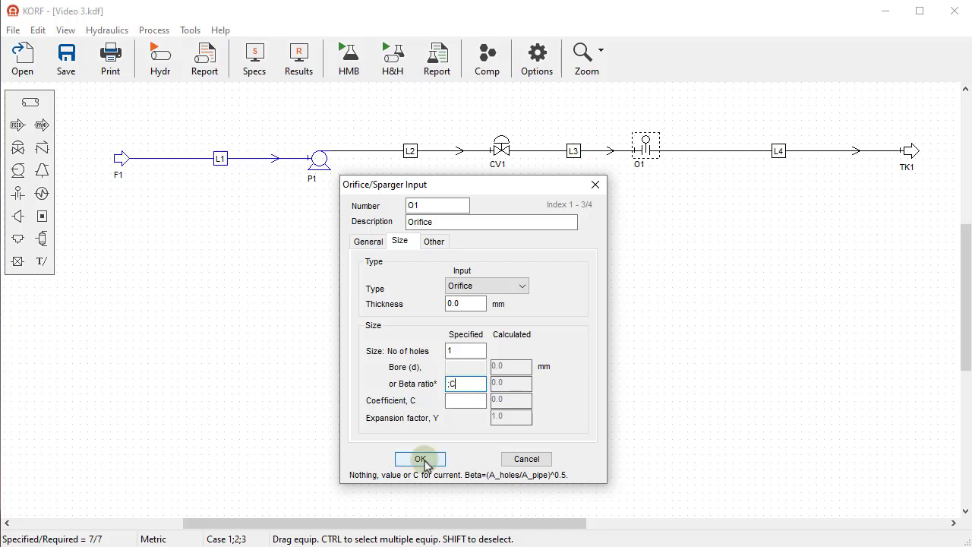
{"action": "left_click", "coordinate": [420, 459]}
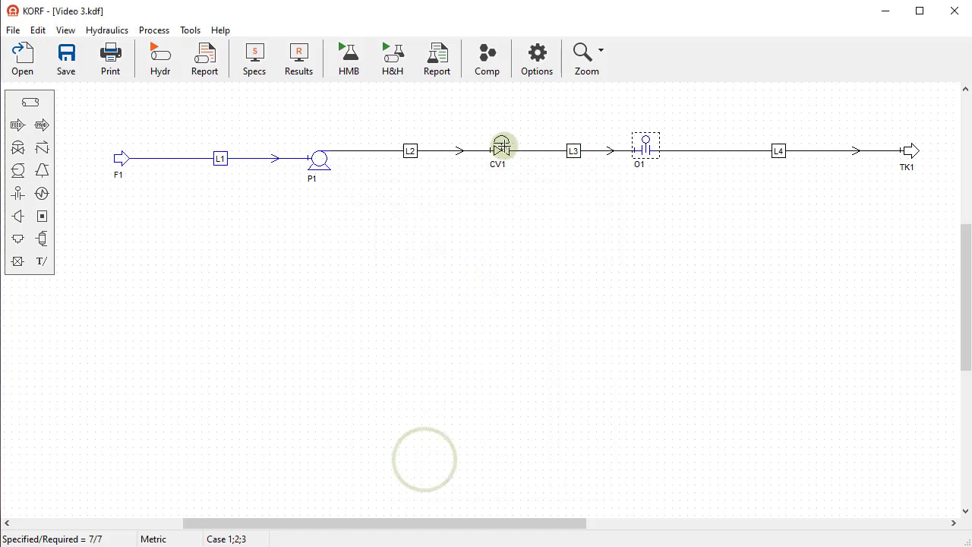
Specify control valve CV1's pressure drop as "175;" so that it applies only to the Normal case
{"action": "double_click", "coordinate": [504, 149]}
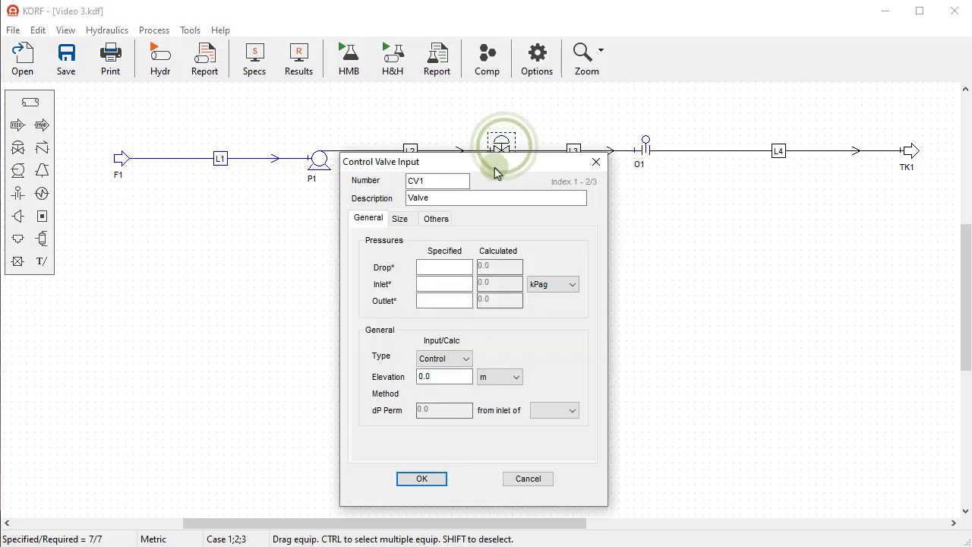
{"action": "left_click", "coordinate": [446, 269]}
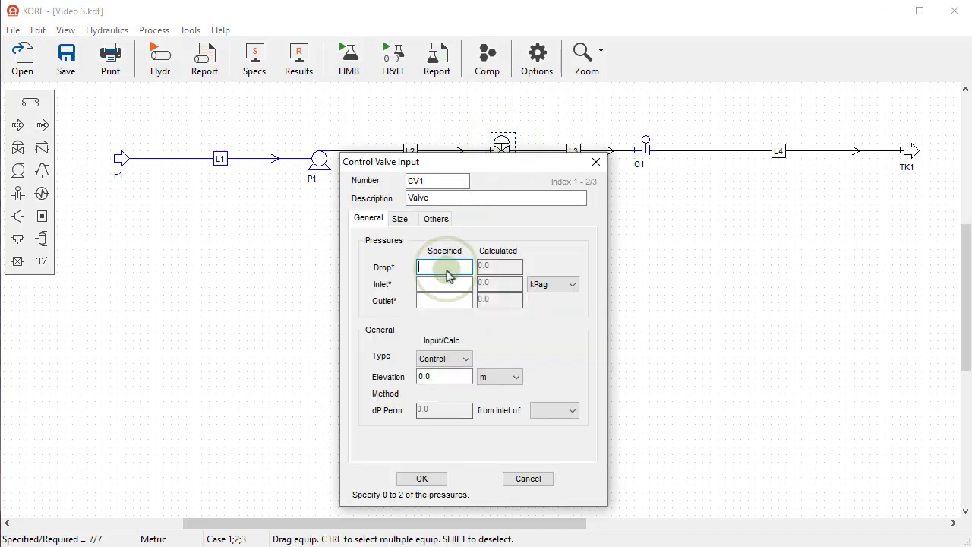
{"action": "type", "text": "175;"}
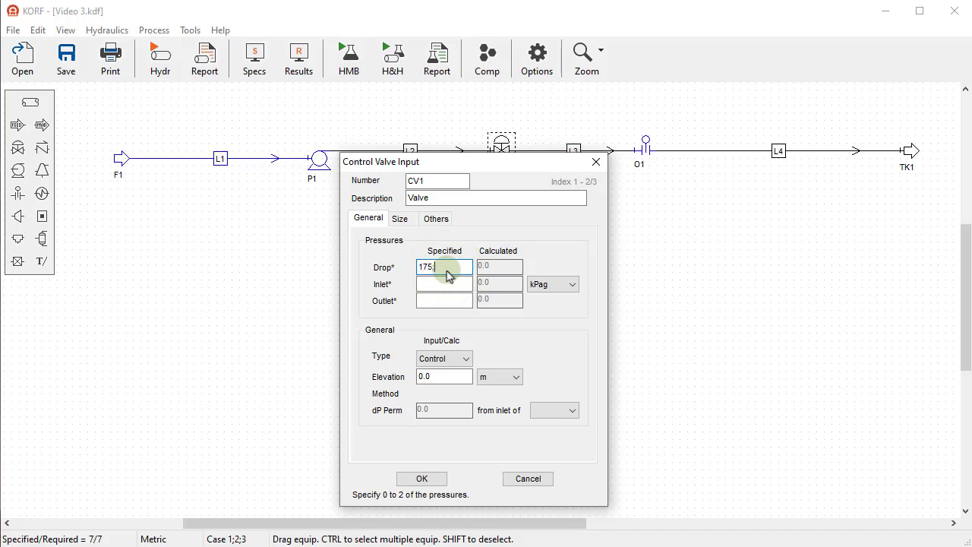
{"action": "left_click", "coordinate": [397, 219]}
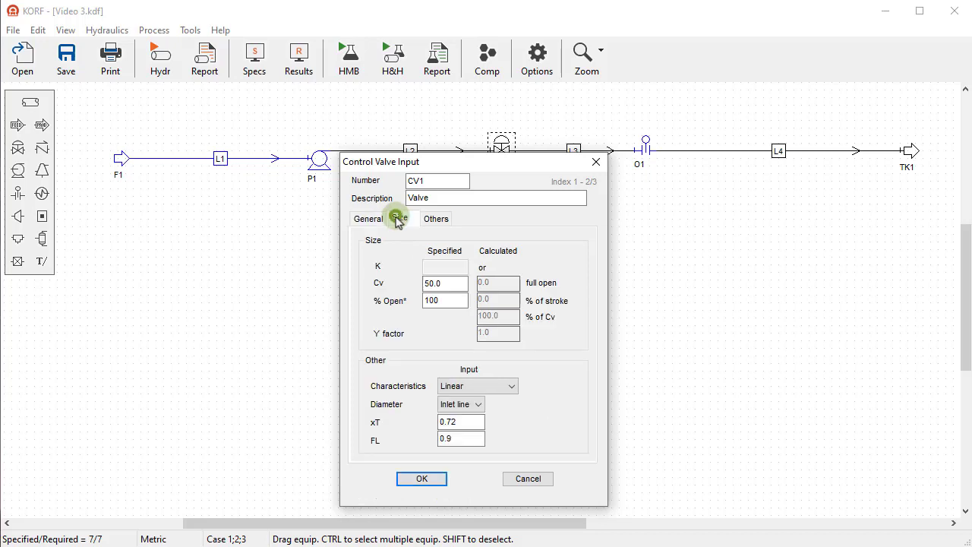
{"action": "left_click", "coordinate": [372, 220]}
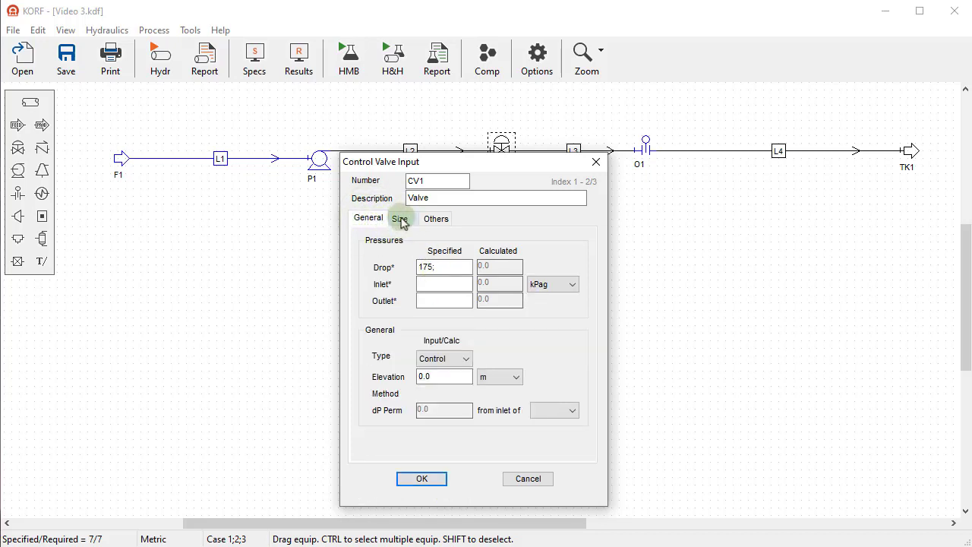
Clear the specified Cv and percent opening of control valve CV1 and accept the valve data
{"action": "left_click", "coordinate": [399, 220]}
{"action": "left_click", "coordinate": [443, 284]}
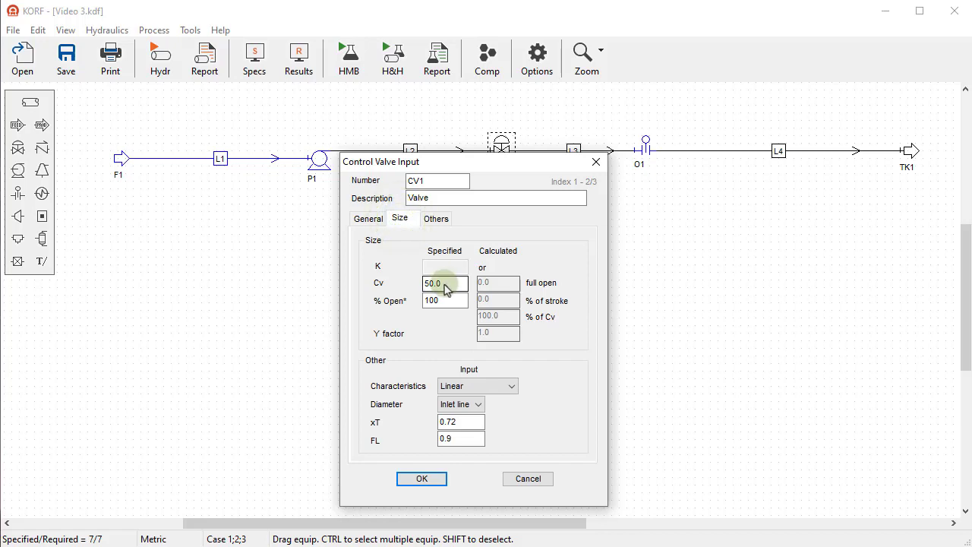
{"action": "double_click", "coordinate": [445, 286]}
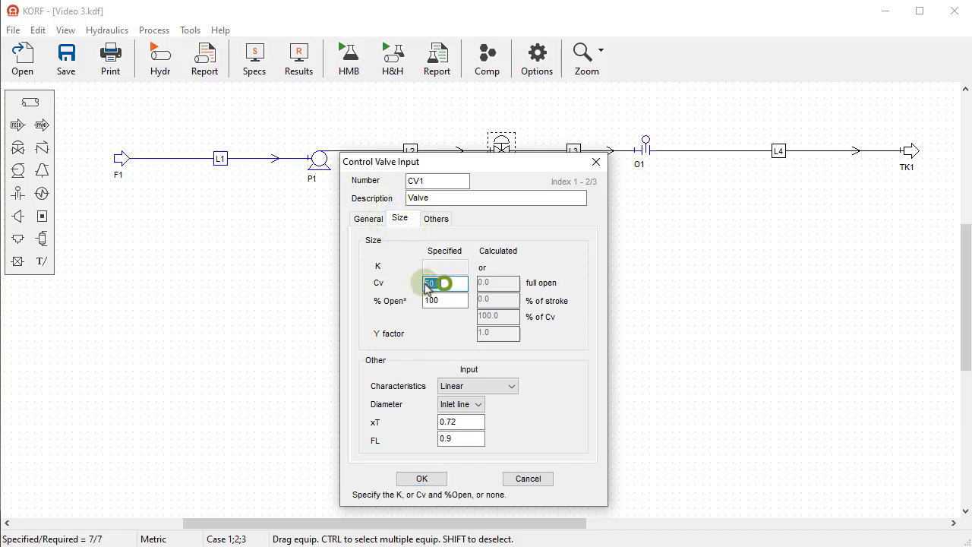
{"action": "key", "text": "Delete"}
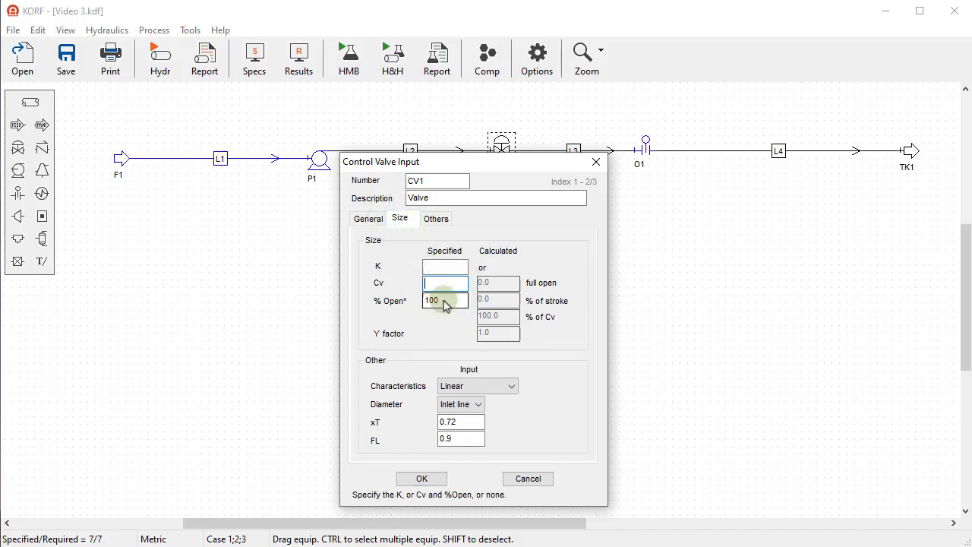
{"action": "double_click", "coordinate": [443, 301]}
{"action": "key", "text": "Delete"}
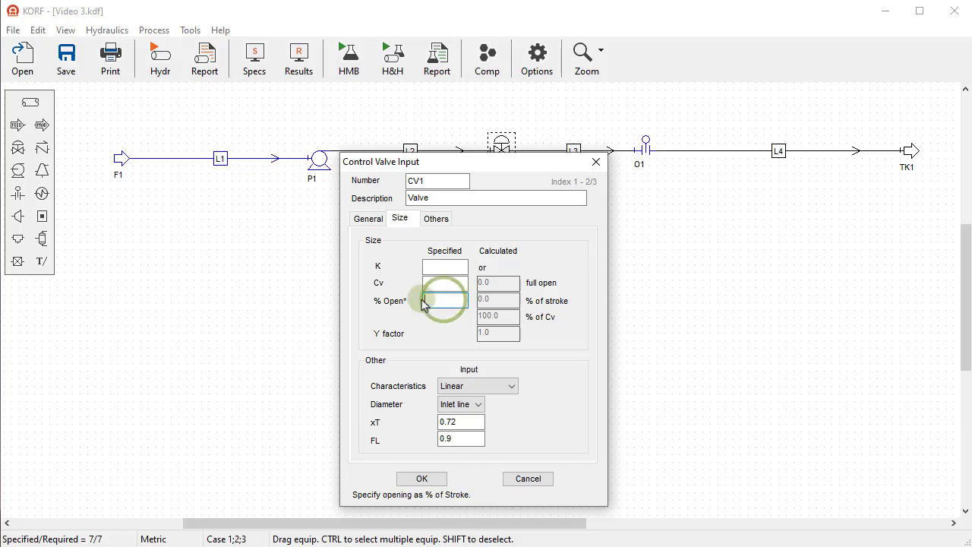
{"action": "left_click", "coordinate": [419, 478]}
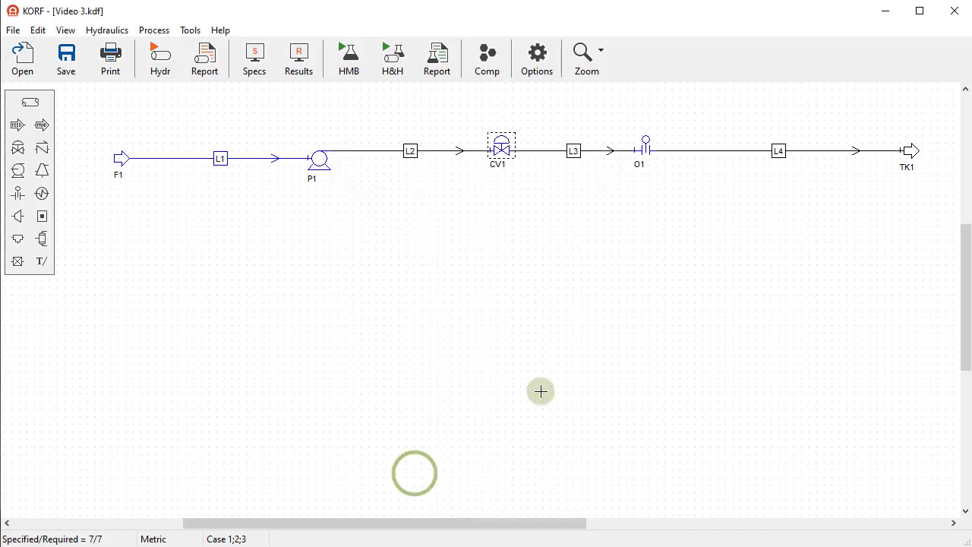
Set product TK1's pressure to 500 kPag and its fluid level to 2 m for Normal and 0 m for Rated and Minimum
{"action": "double_click", "coordinate": [910, 155]}
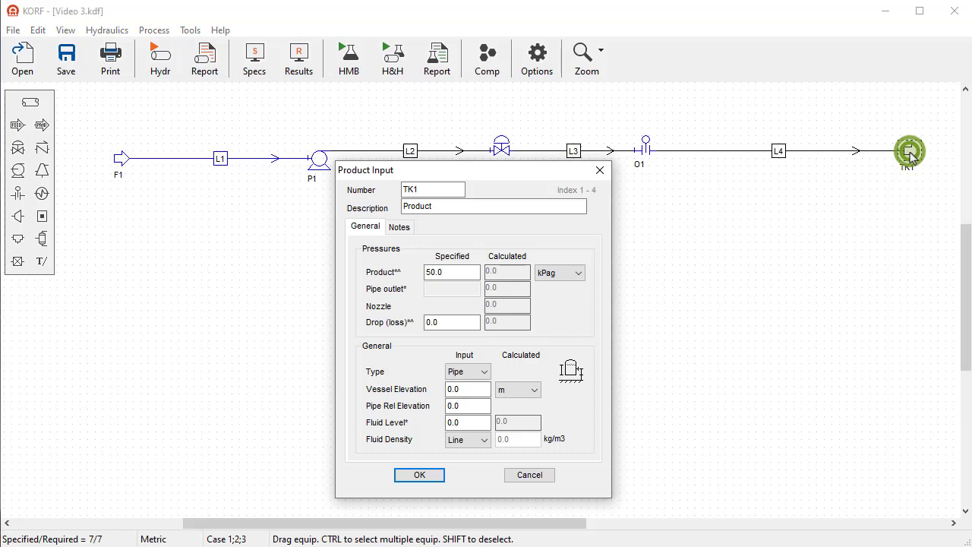
{"action": "double_click", "coordinate": [451, 272]}
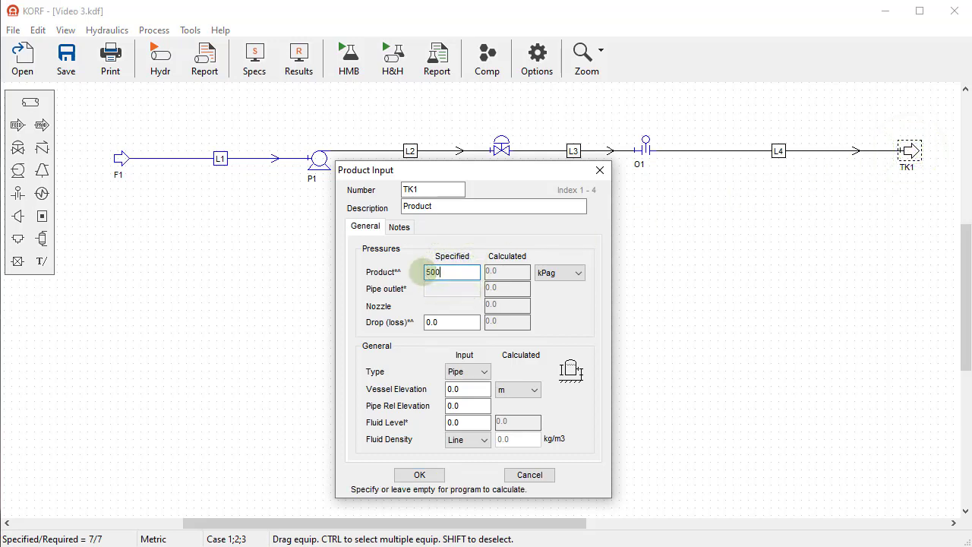
{"action": "double_click", "coordinate": [465, 424]}
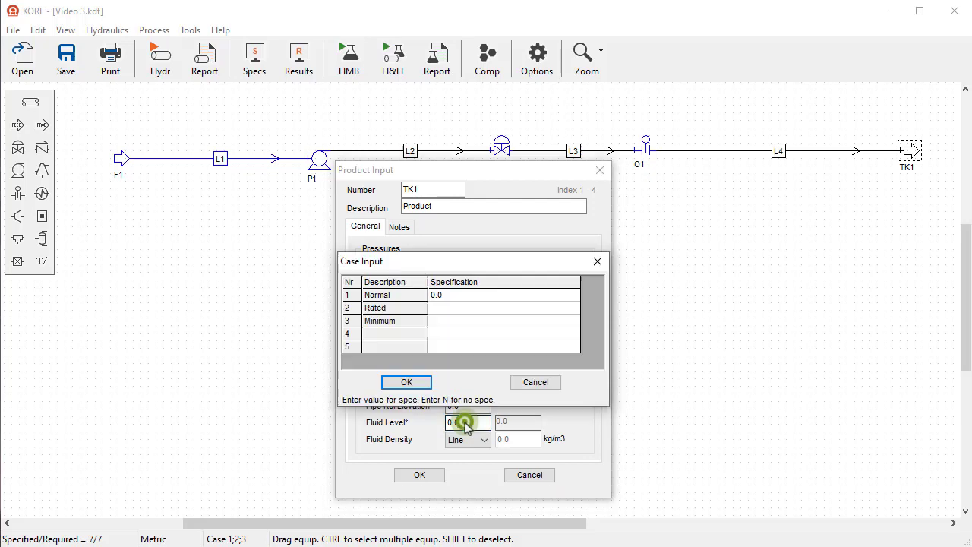
{"action": "left_click", "coordinate": [442, 296]}
{"action": "left_click", "coordinate": [440, 312]}
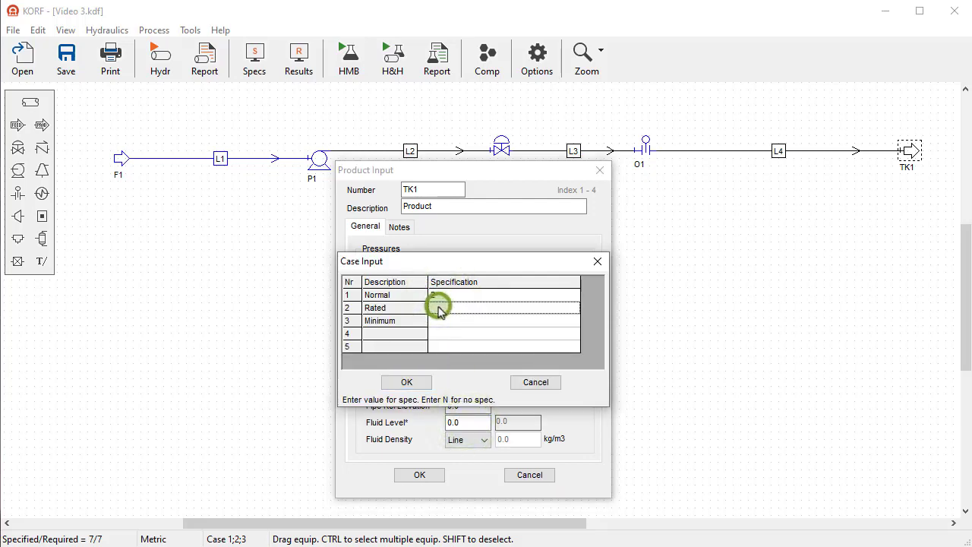
{"action": "type", "text": "0"}
{"action": "left_click", "coordinate": [437, 321]}
{"action": "type", "text": "0"}
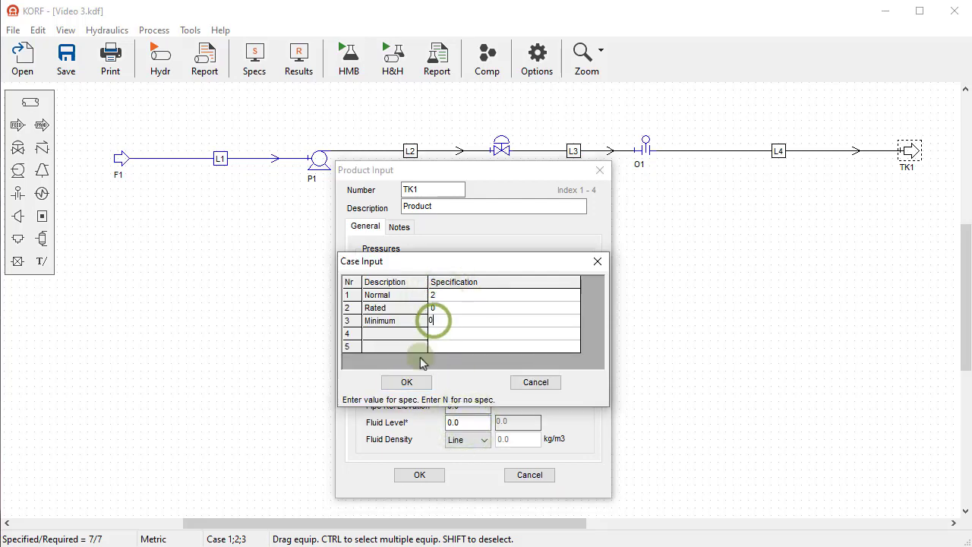
{"action": "left_click", "coordinate": [406, 382]}
{"action": "left_click", "coordinate": [419, 475]}
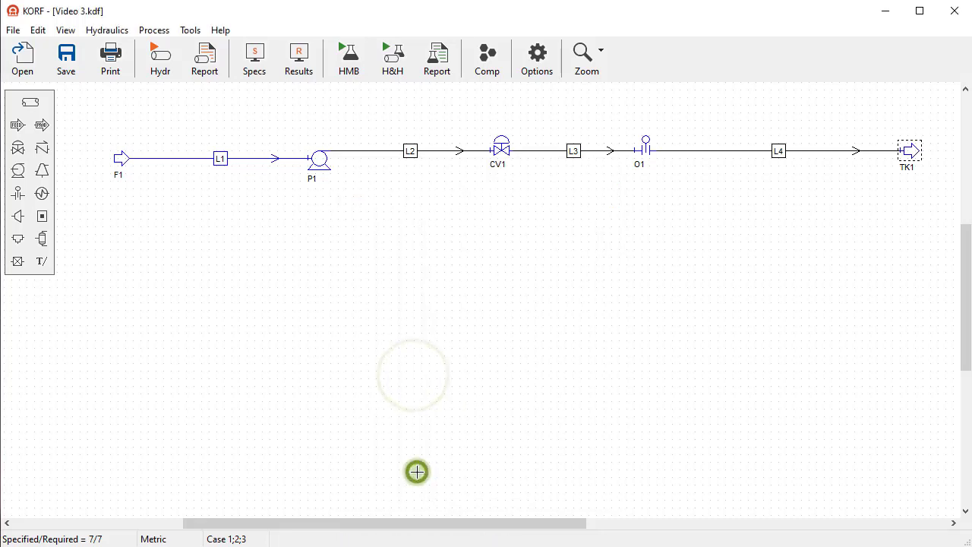
Run the hydraulics for all three cases and read through the run log
{"action": "left_click", "coordinate": [160, 60]}
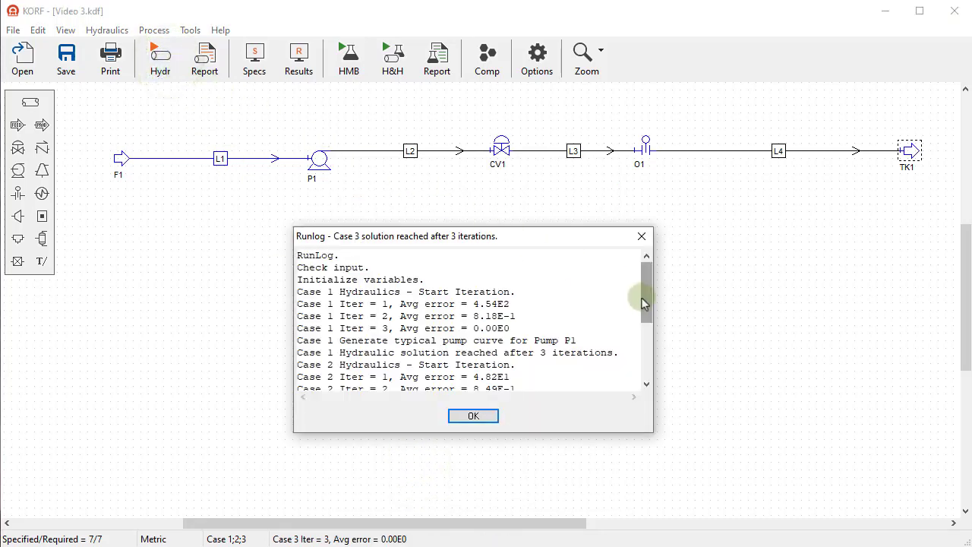
{"action": "left_click_drag", "start_coordinate": [645, 297], "coordinate": [642, 369]}
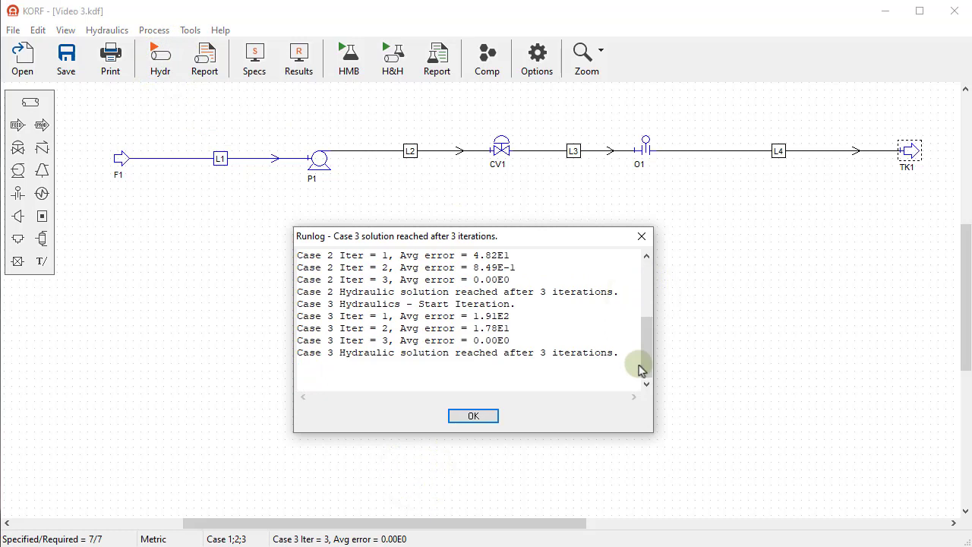
{"action": "left_click", "coordinate": [474, 416]}
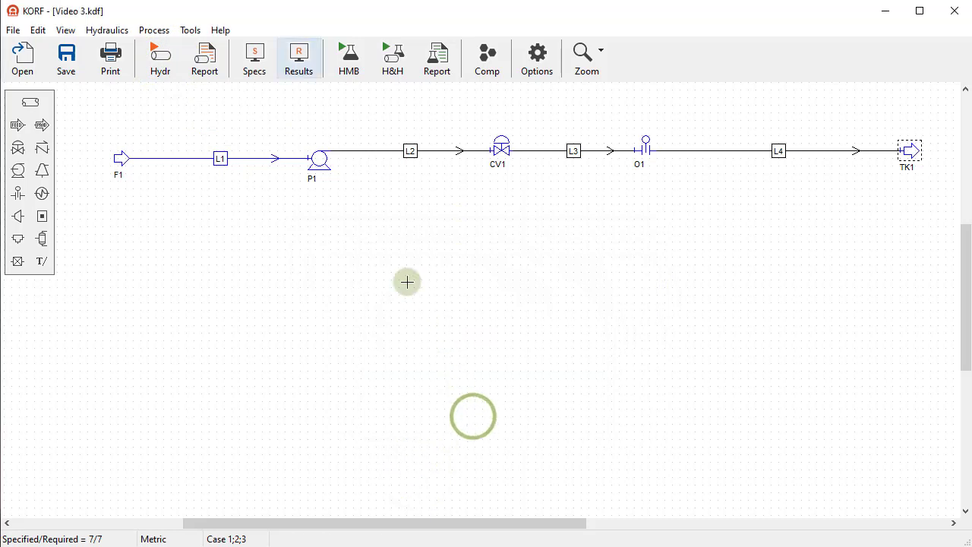
Display the results on the flowsheet with equipment dP, valve Cv and orifice beta added to the shown properties
{"action": "left_click", "coordinate": [299, 60]}
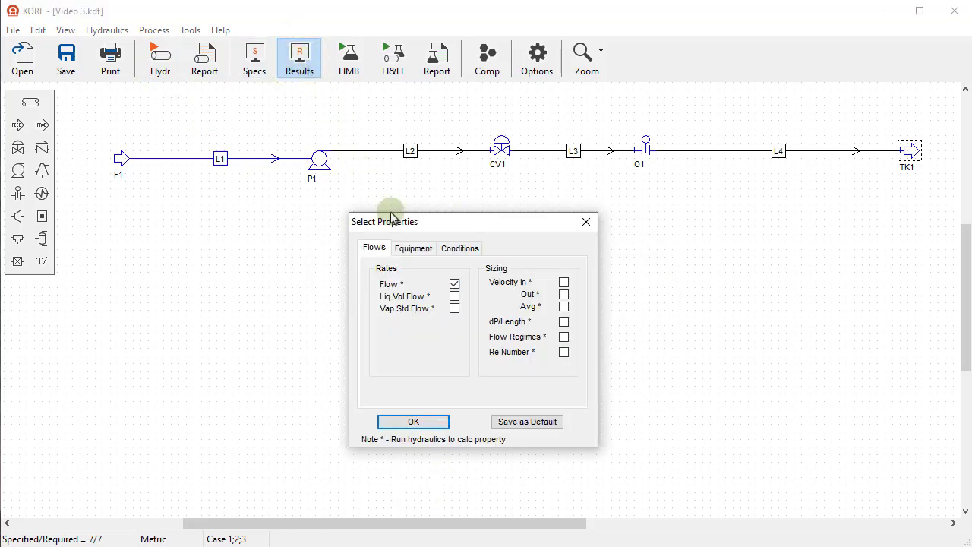
{"action": "left_click", "coordinate": [411, 250]}
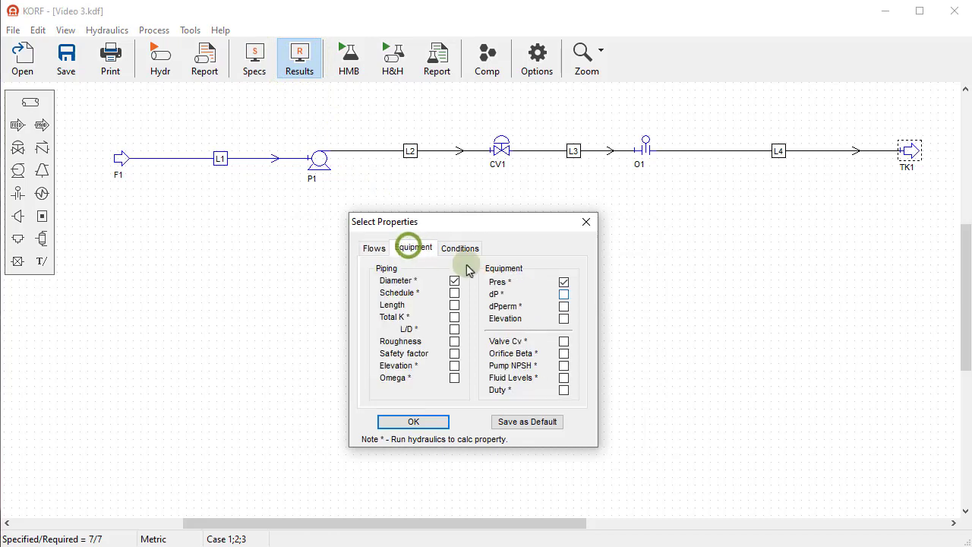
{"action": "left_click", "coordinate": [563, 294]}
{"action": "left_click", "coordinate": [563, 341]}
{"action": "left_click", "coordinate": [562, 354]}
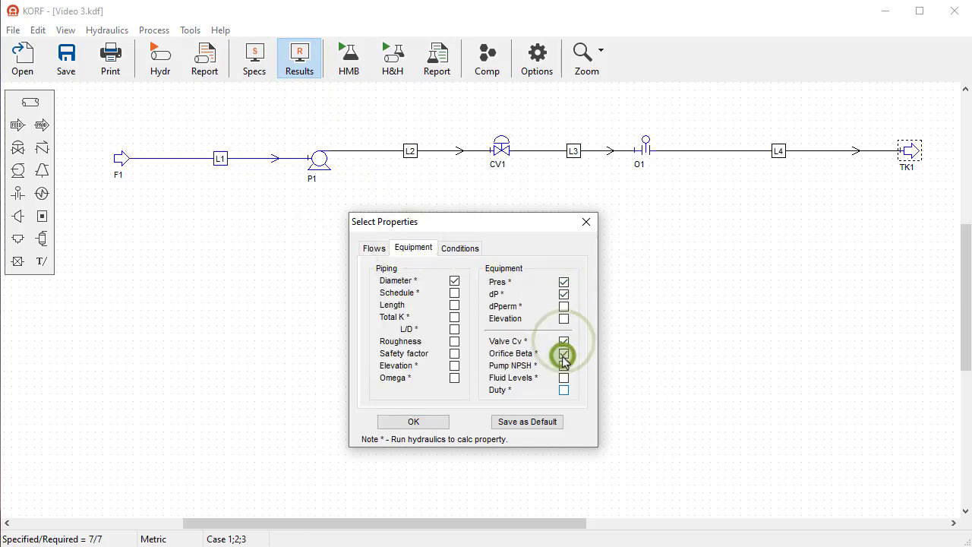
{"action": "left_click", "coordinate": [416, 421]}
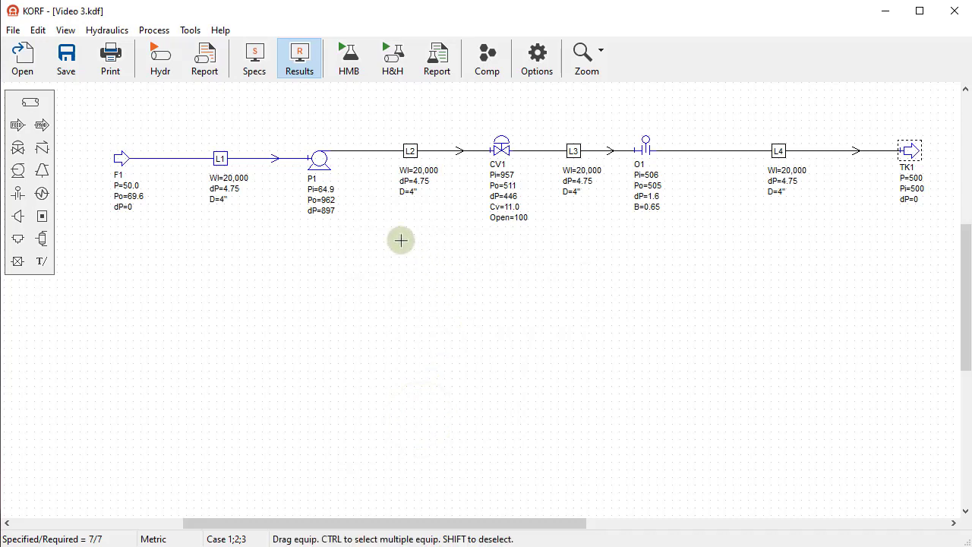
Examine the generated flow, head, efficiency and NPSHR curve points of pump P1
{"action": "double_click", "coordinate": [319, 161]}
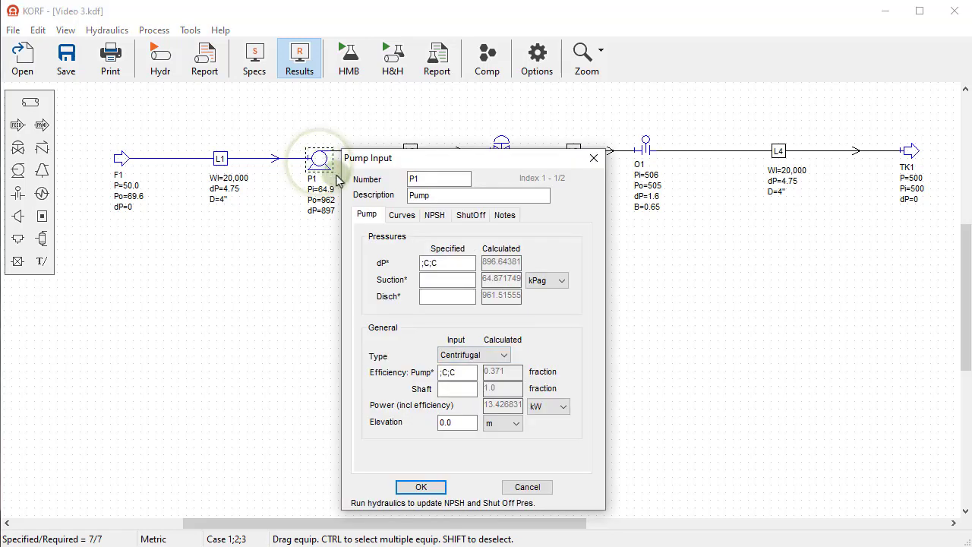
{"action": "left_click", "coordinate": [401, 217]}
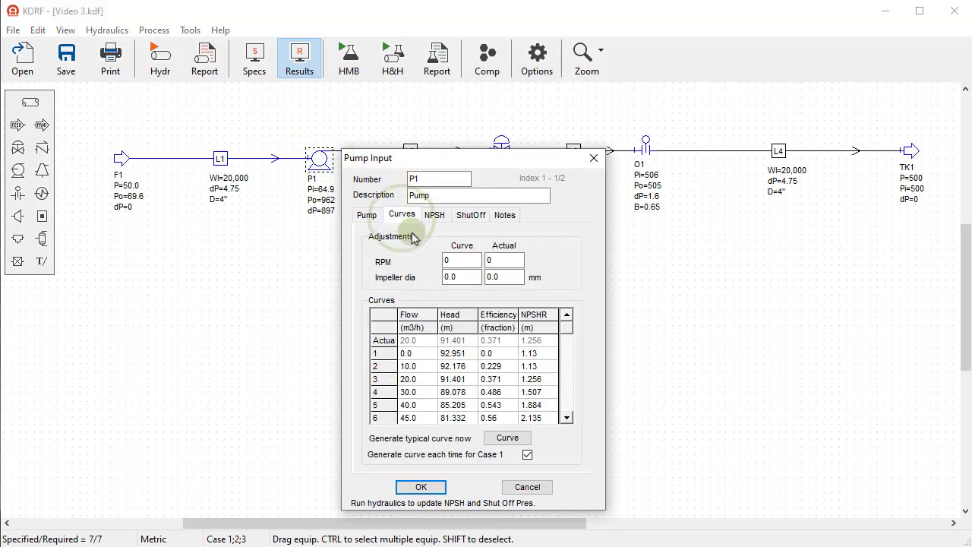
{"action": "left_click", "coordinate": [567, 417]}
{"action": "left_click", "coordinate": [567, 417]}
{"action": "left_click", "coordinate": [565, 417]}
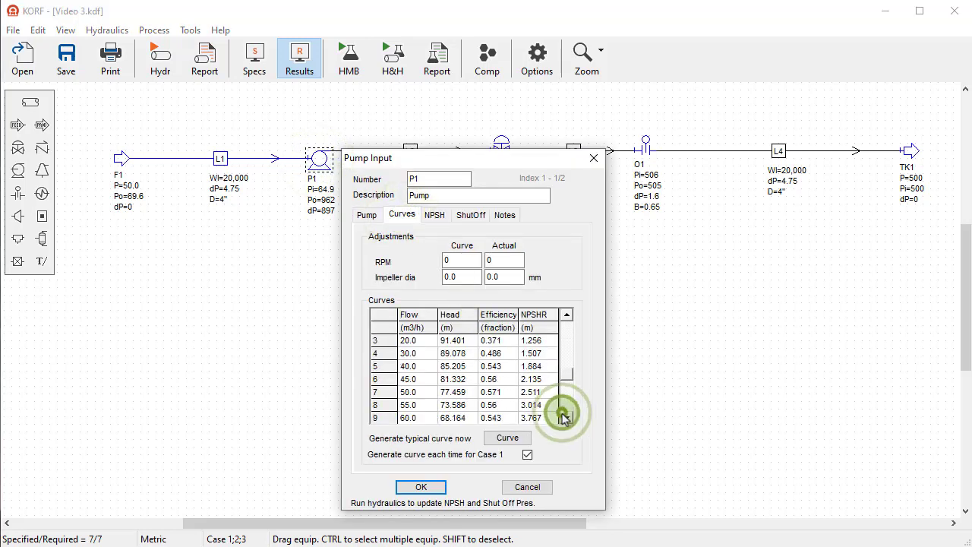
{"action": "left_click", "coordinate": [565, 417]}
{"action": "left_click", "coordinate": [565, 417]}
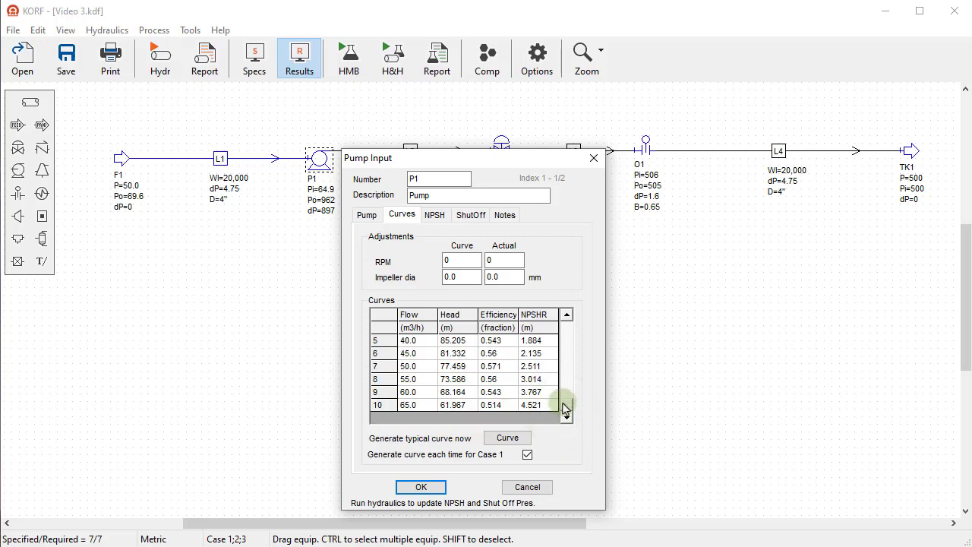
{"action": "left_click", "coordinate": [566, 315]}
{"action": "left_click", "coordinate": [566, 315]}
{"action": "left_click", "coordinate": [566, 314]}
{"action": "left_click", "coordinate": [566, 314]}
{"action": "left_click", "coordinate": [567, 314]}
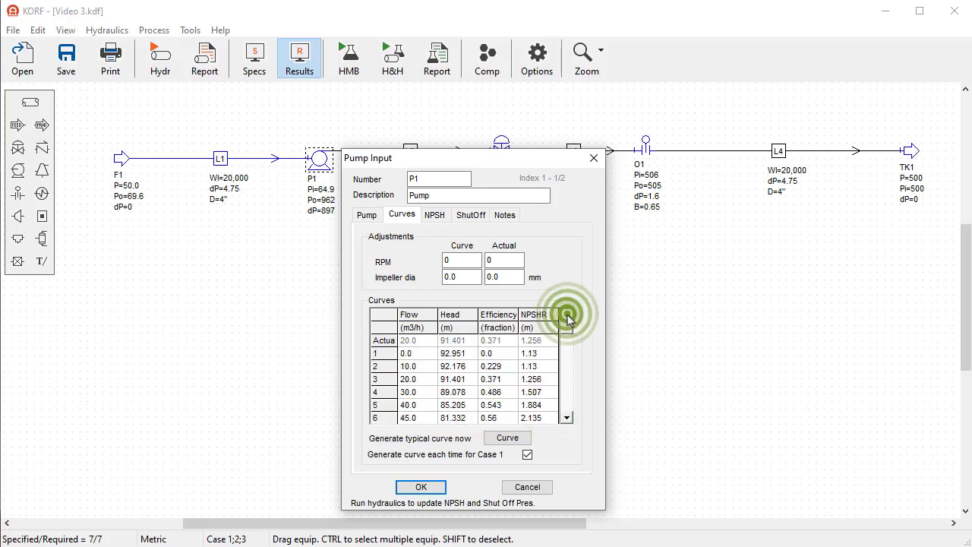
{"action": "left_click", "coordinate": [423, 487]}
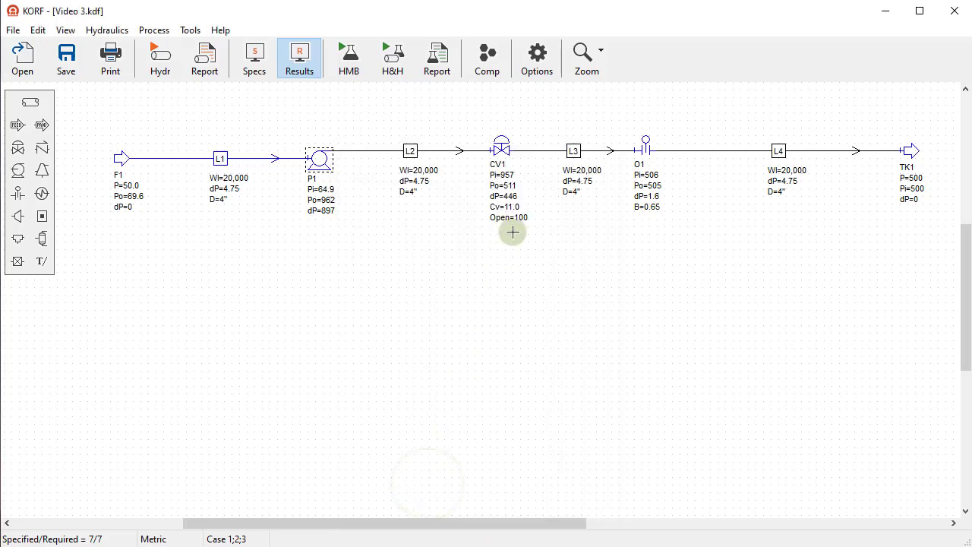